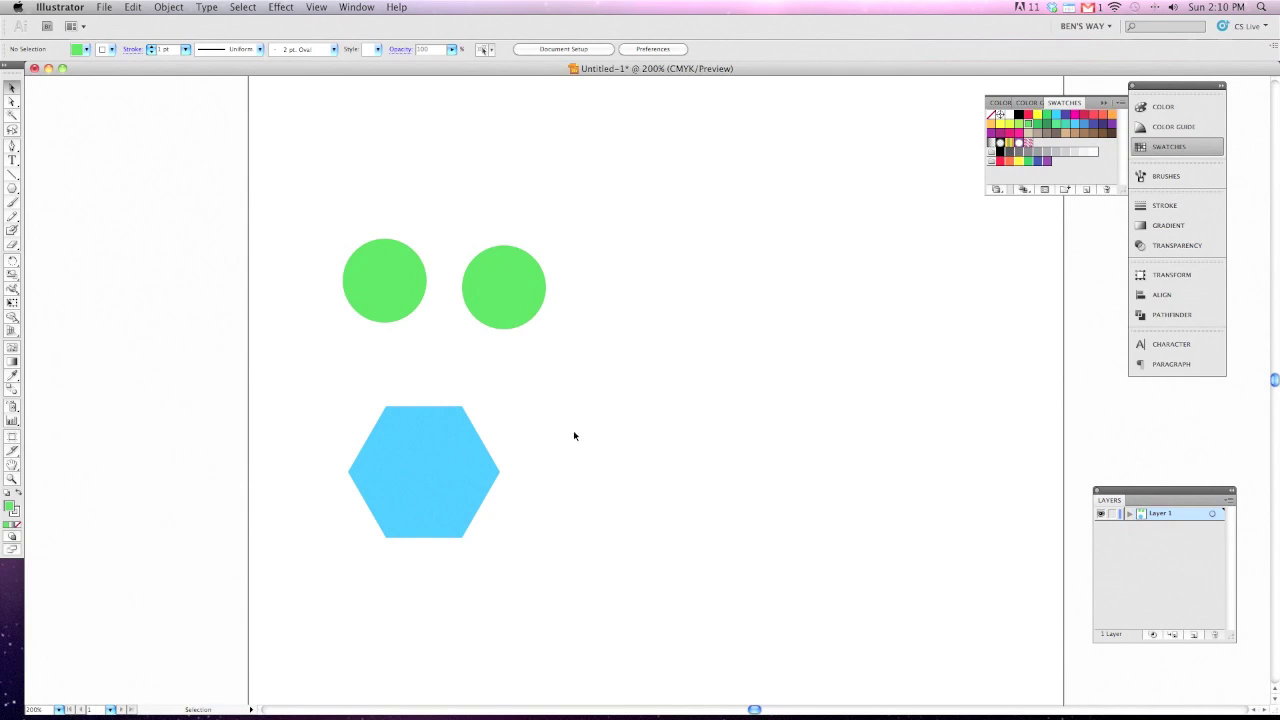
Marquee-select both green circles and drag them up and to the right.
{"action": "left_click", "coordinate": [393, 277]}
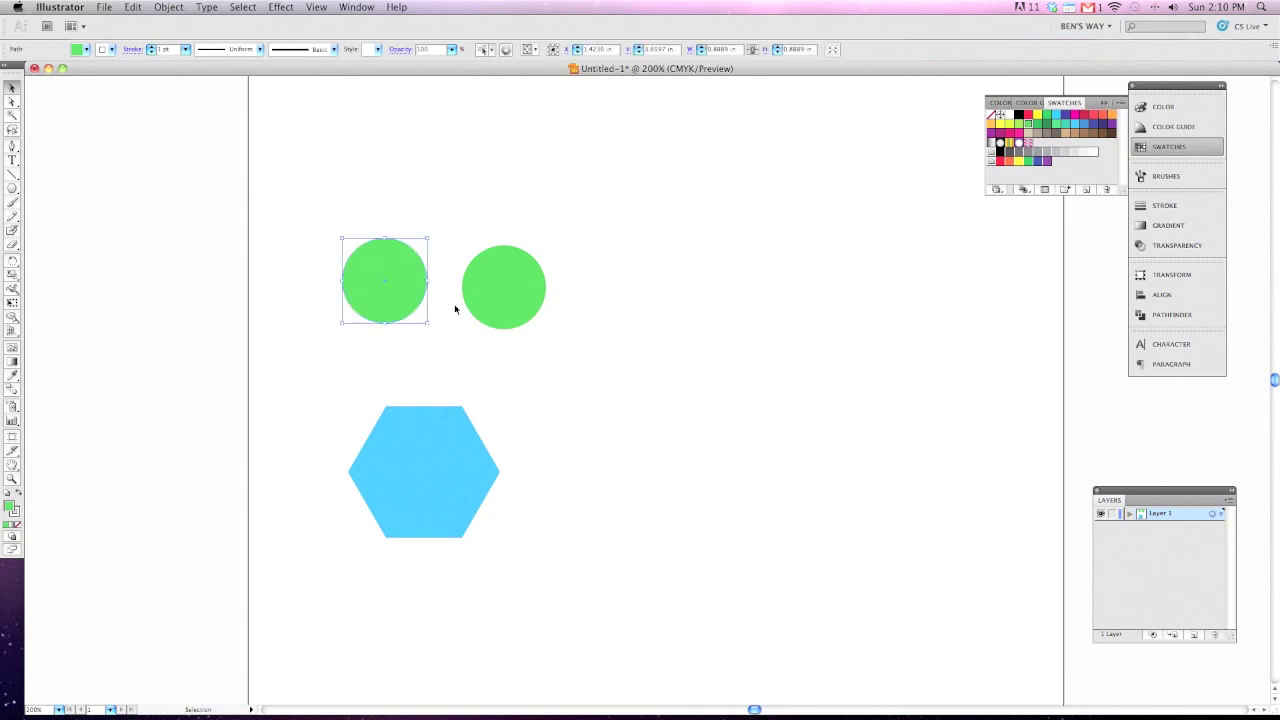
{"action": "left_click", "coordinate": [506, 309]}
{"action": "left_click", "coordinate": [443, 451]}
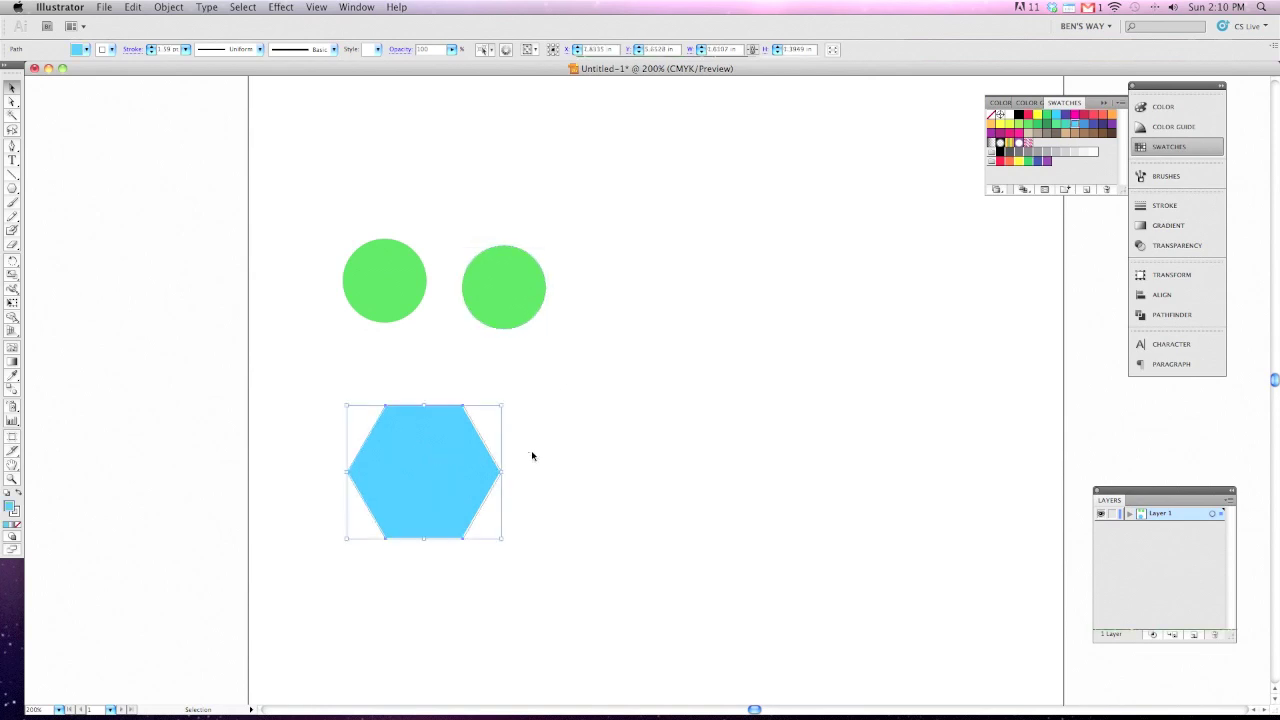
{"action": "left_click", "coordinate": [532, 456]}
{"action": "left_click_drag", "start_coordinate": [371, 234], "coordinate": [549, 223]}
Raise the blue hexagon so it sits closer beneath the circles.
{"action": "left_click", "coordinate": [346, 220]}
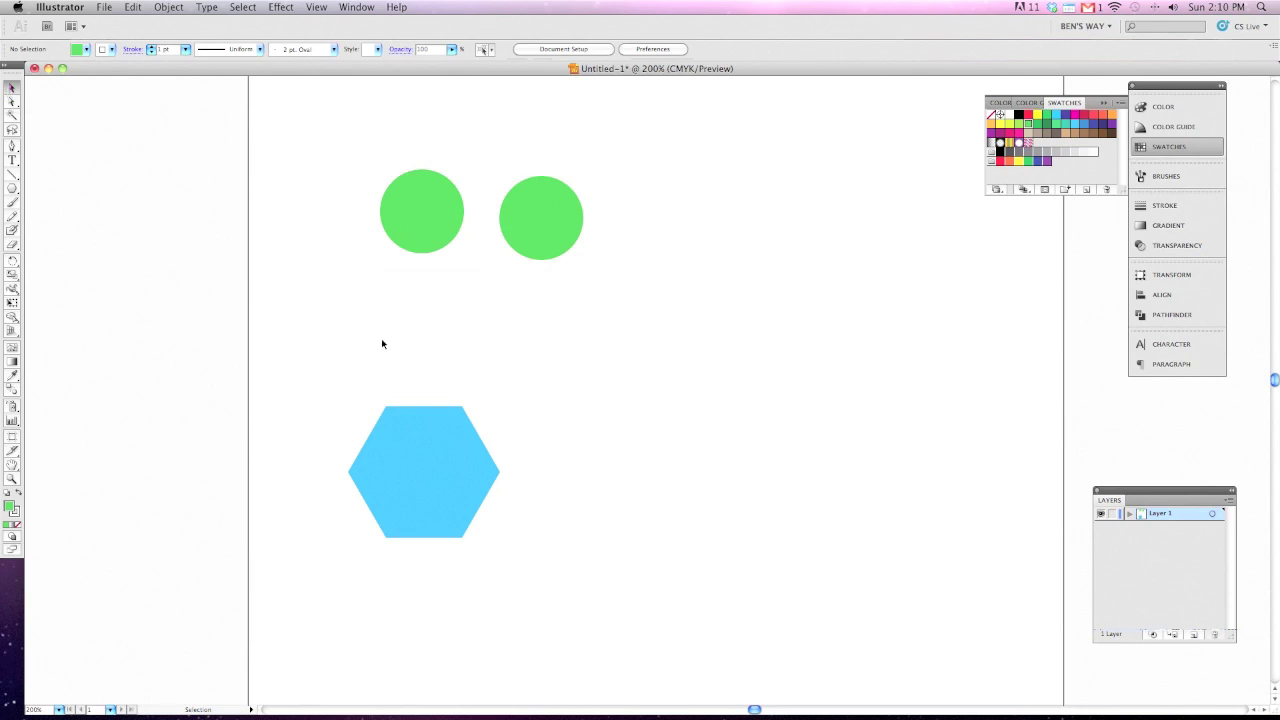
{"action": "left_click", "coordinate": [428, 484]}
{"action": "left_click_drag", "start_coordinate": [424, 486], "coordinate": [456, 429]}
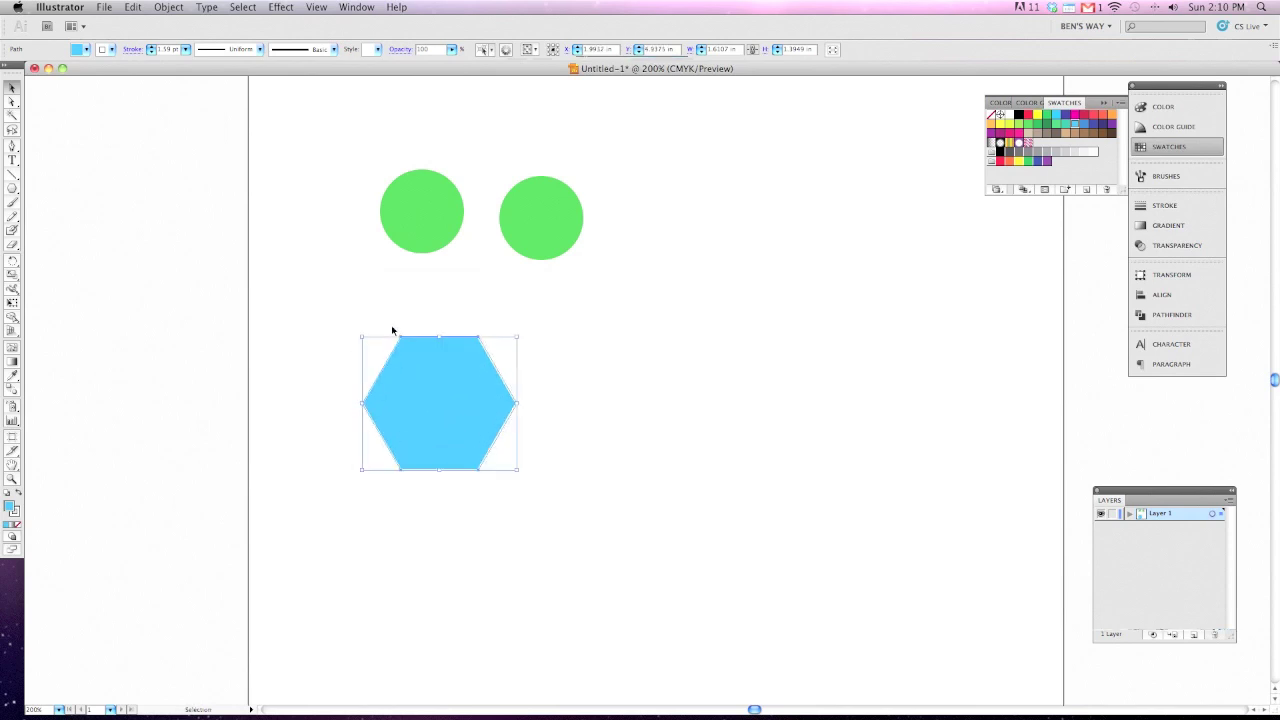
Copy and paste the blue hexagon level beside the original, and move the right circle above it.
{"action": "left_click", "coordinate": [132, 8]}
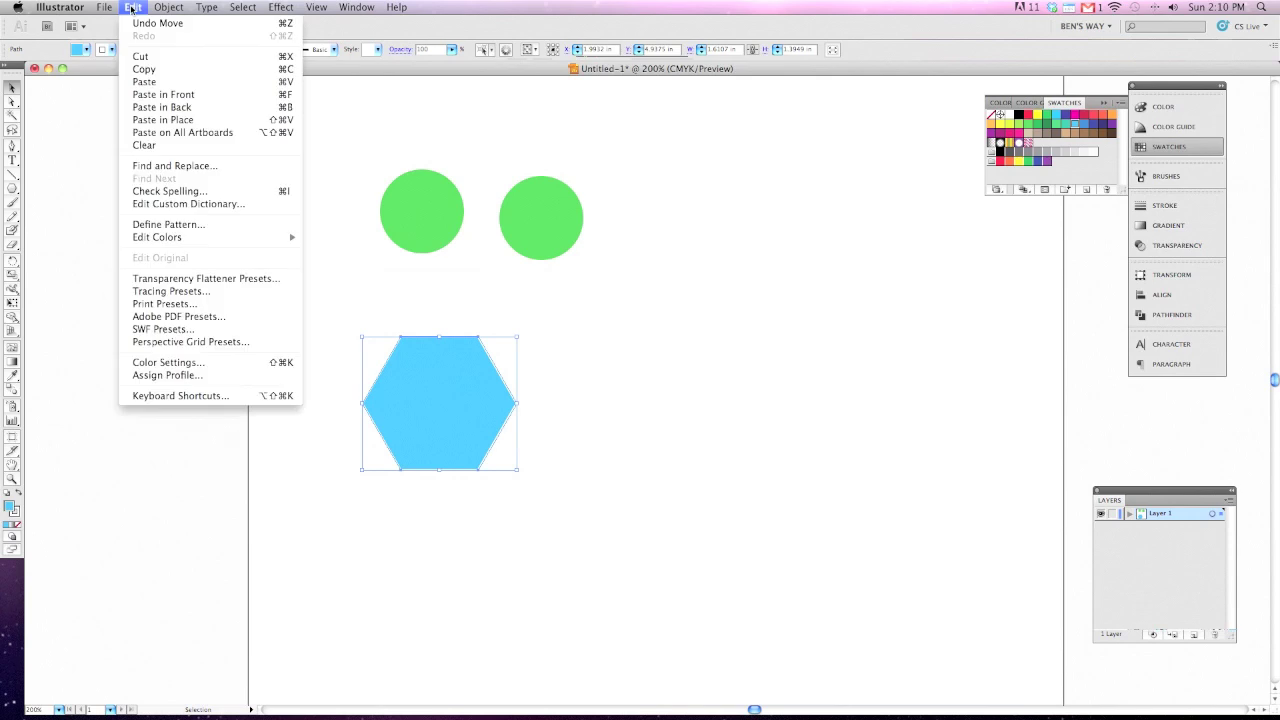
{"action": "left_click", "coordinate": [139, 71]}
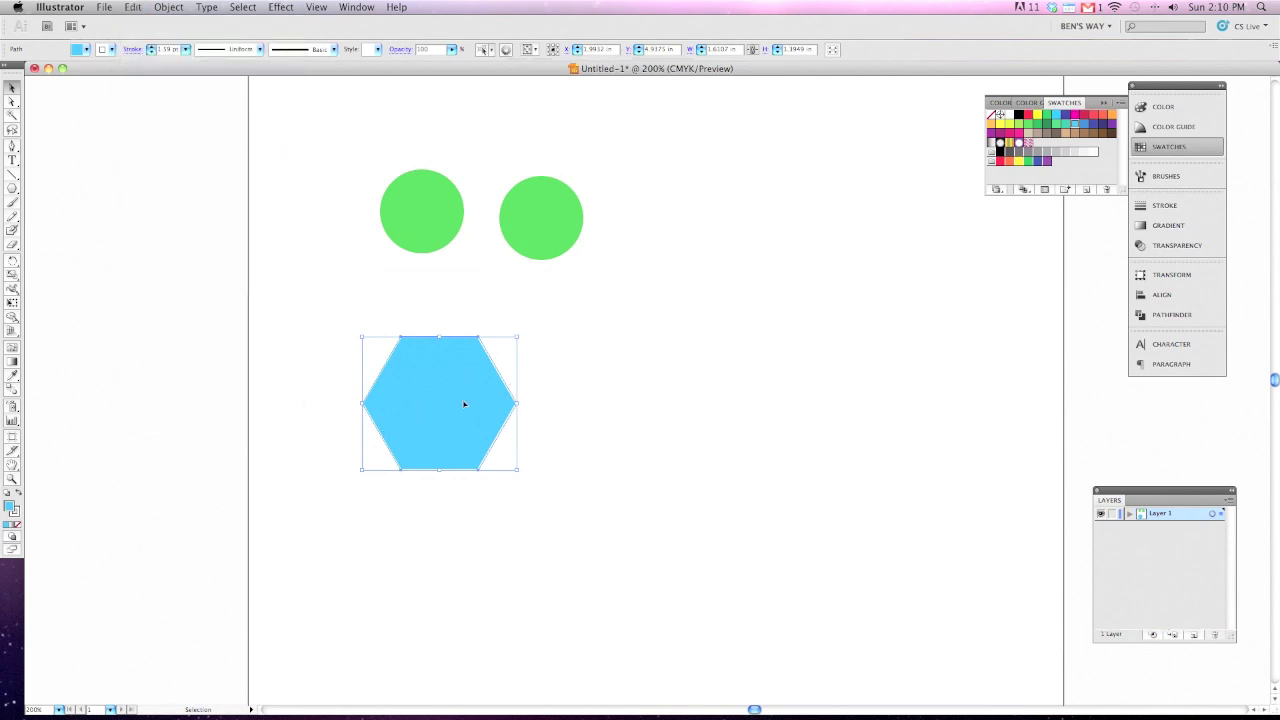
{"action": "left_click", "coordinate": [632, 384]}
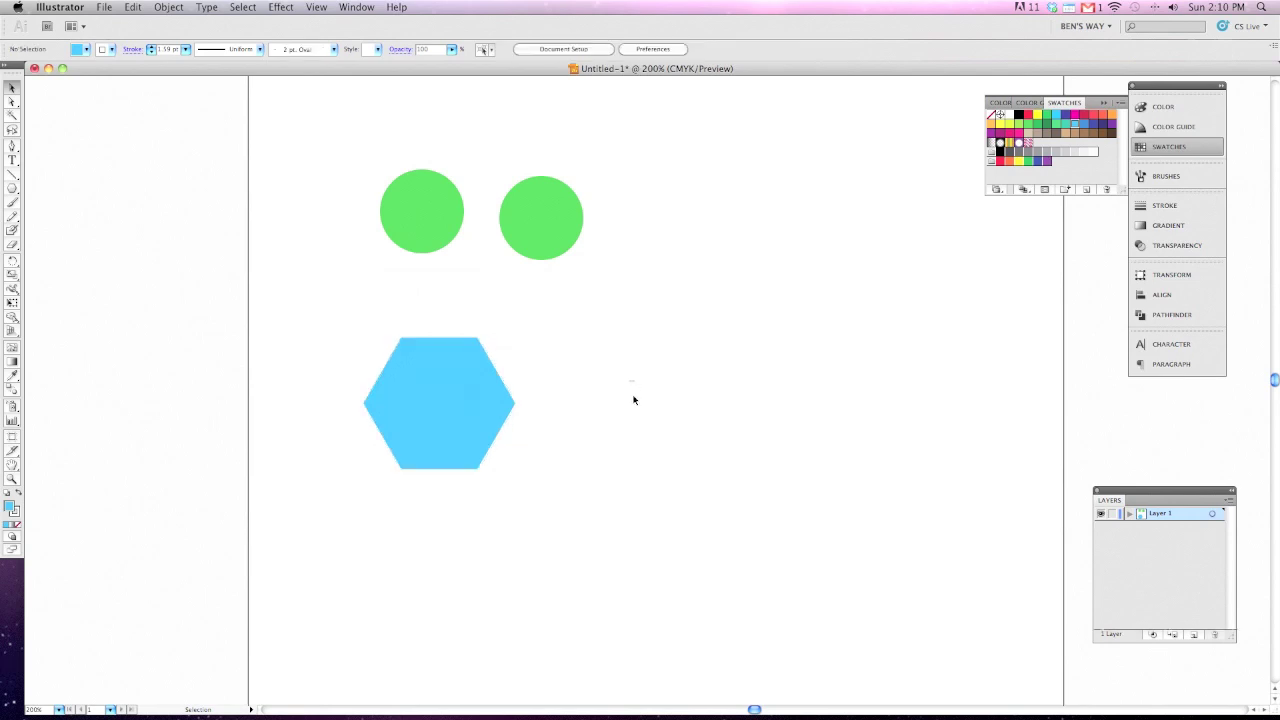
{"action": "left_click", "coordinate": [133, 6]}
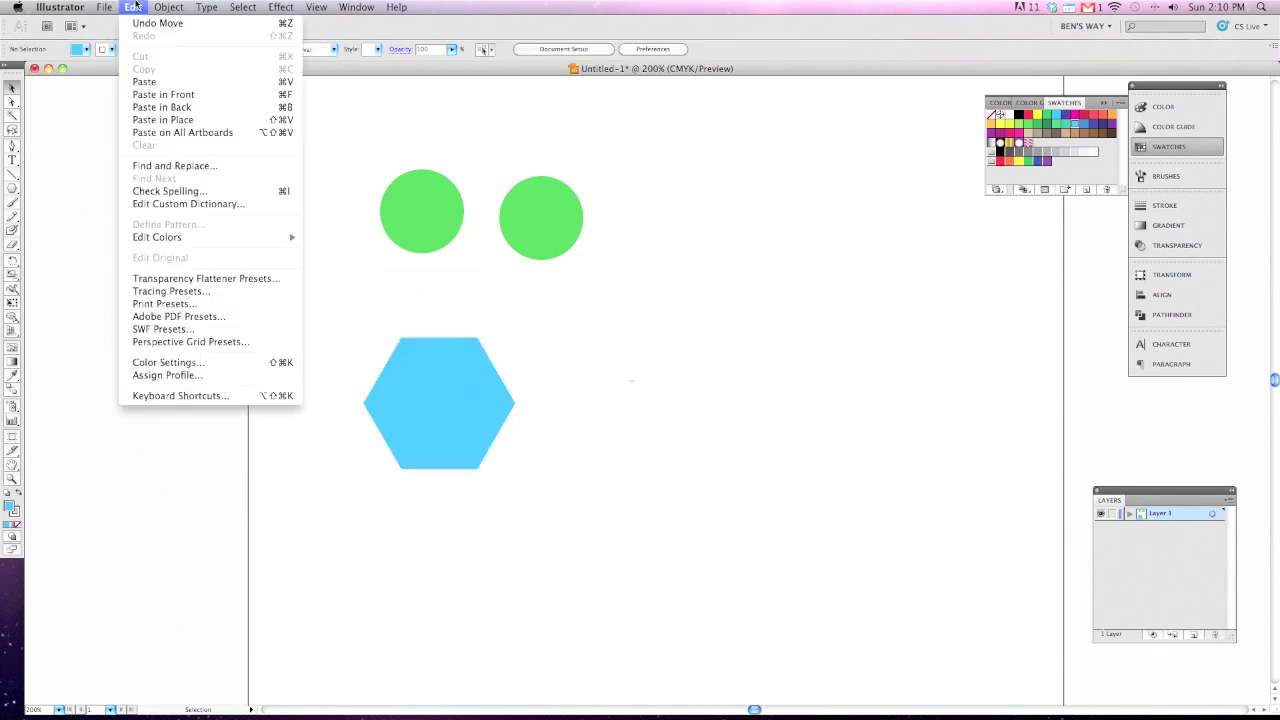
{"action": "left_click", "coordinate": [147, 82]}
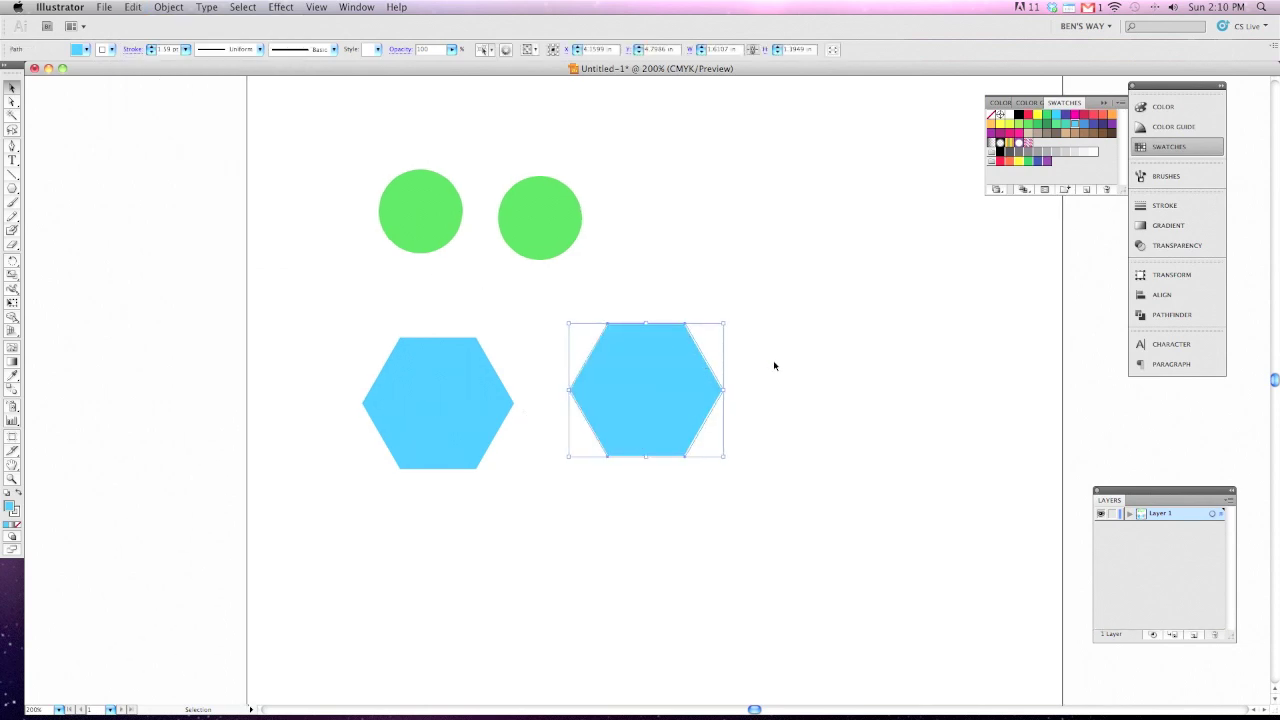
{"action": "left_click_drag", "start_coordinate": [645, 381], "coordinate": [640, 391]}
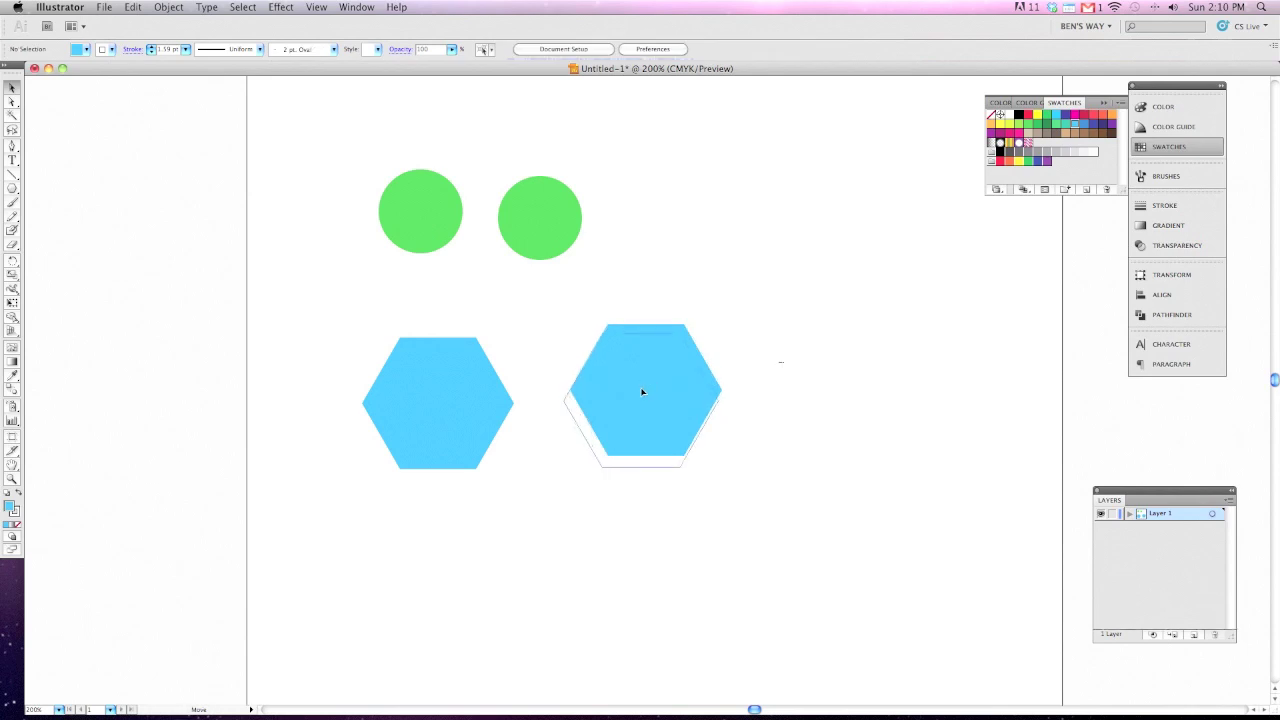
{"action": "left_click", "coordinate": [474, 323]}
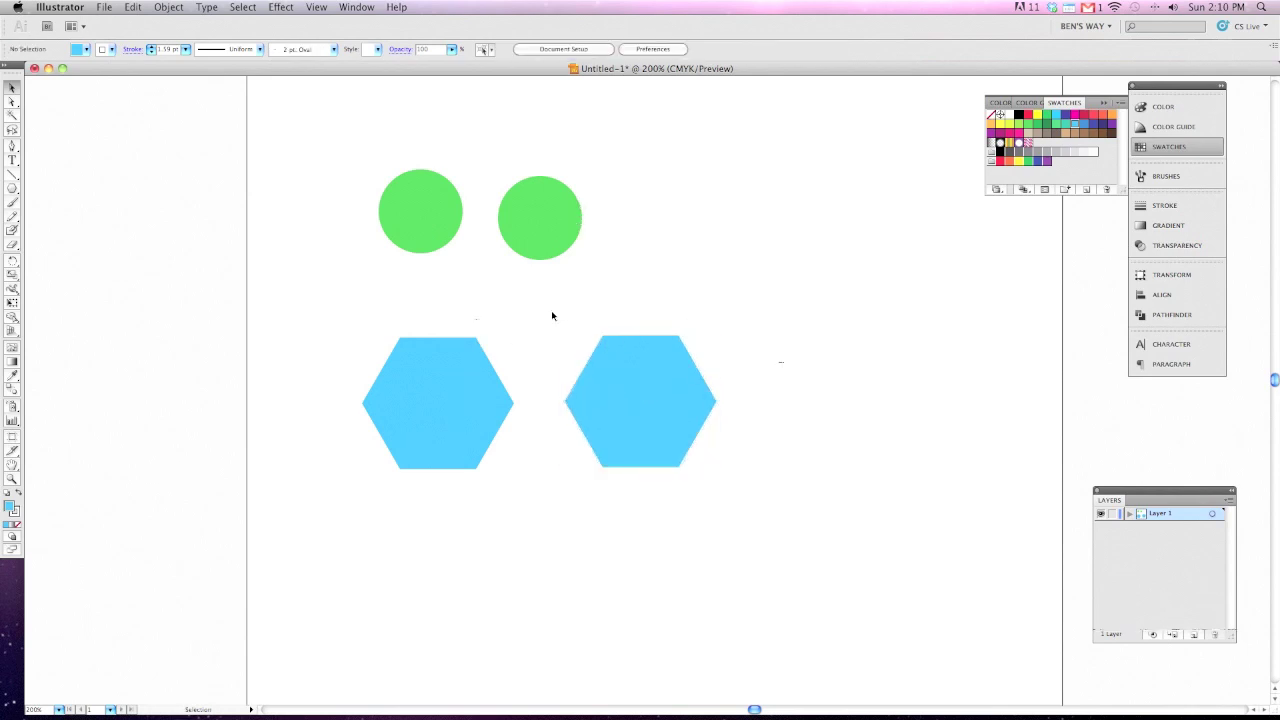
{"action": "left_click_drag", "start_coordinate": [543, 238], "coordinate": [650, 276]}
Copy-paste the right circle-and-hexagon pair to the far right, and lower the left circle into line.
{"action": "left_click", "coordinate": [650, 373], "text": "shift"}
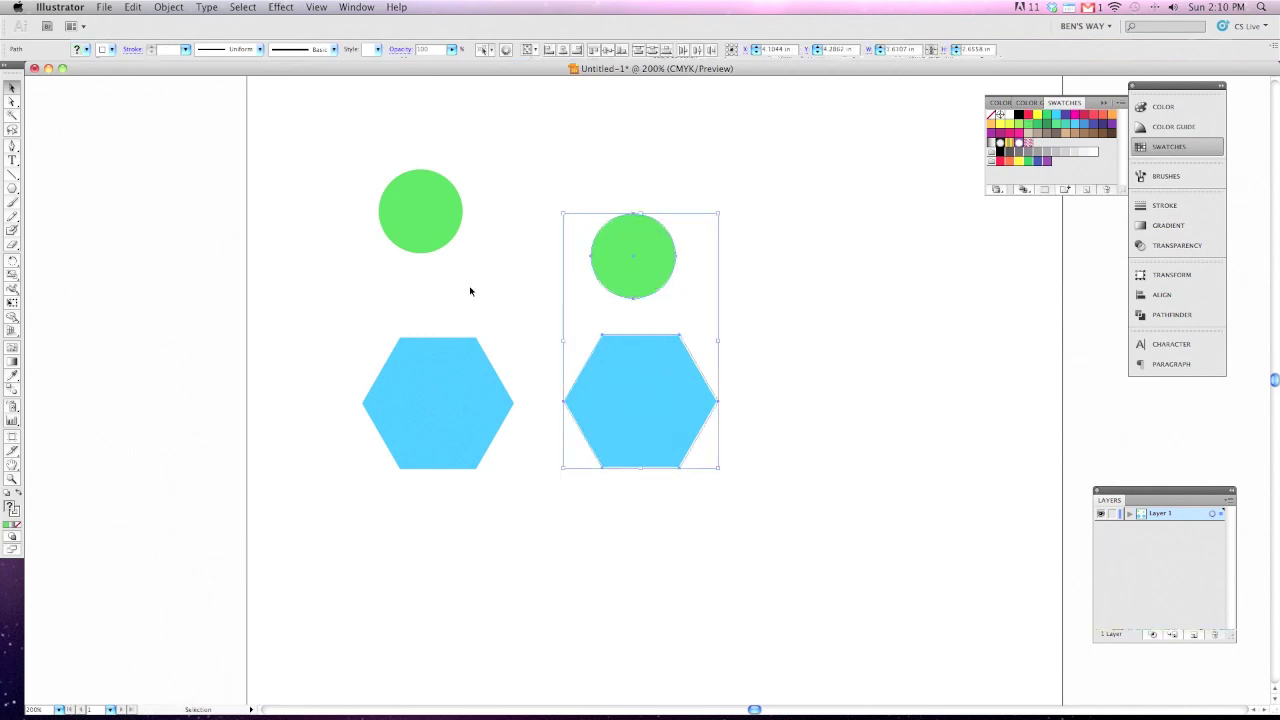
{"action": "left_click", "coordinate": [139, 9]}
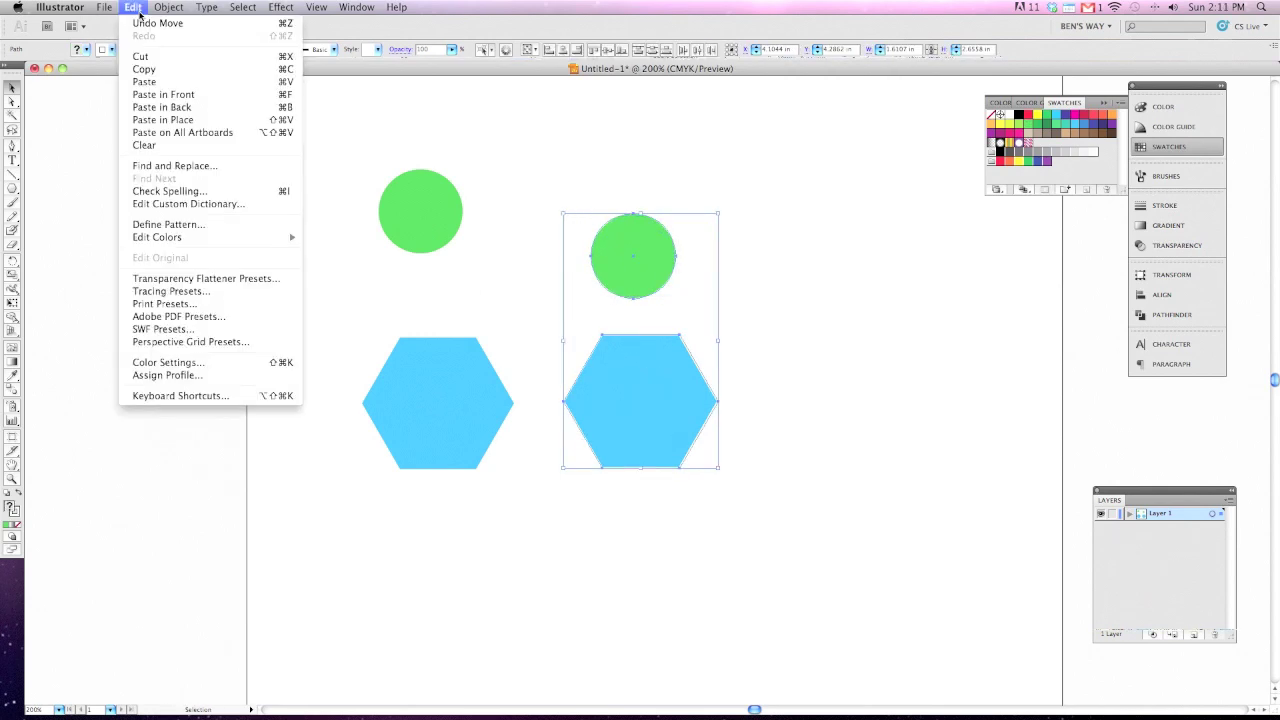
{"action": "left_click", "coordinate": [141, 70]}
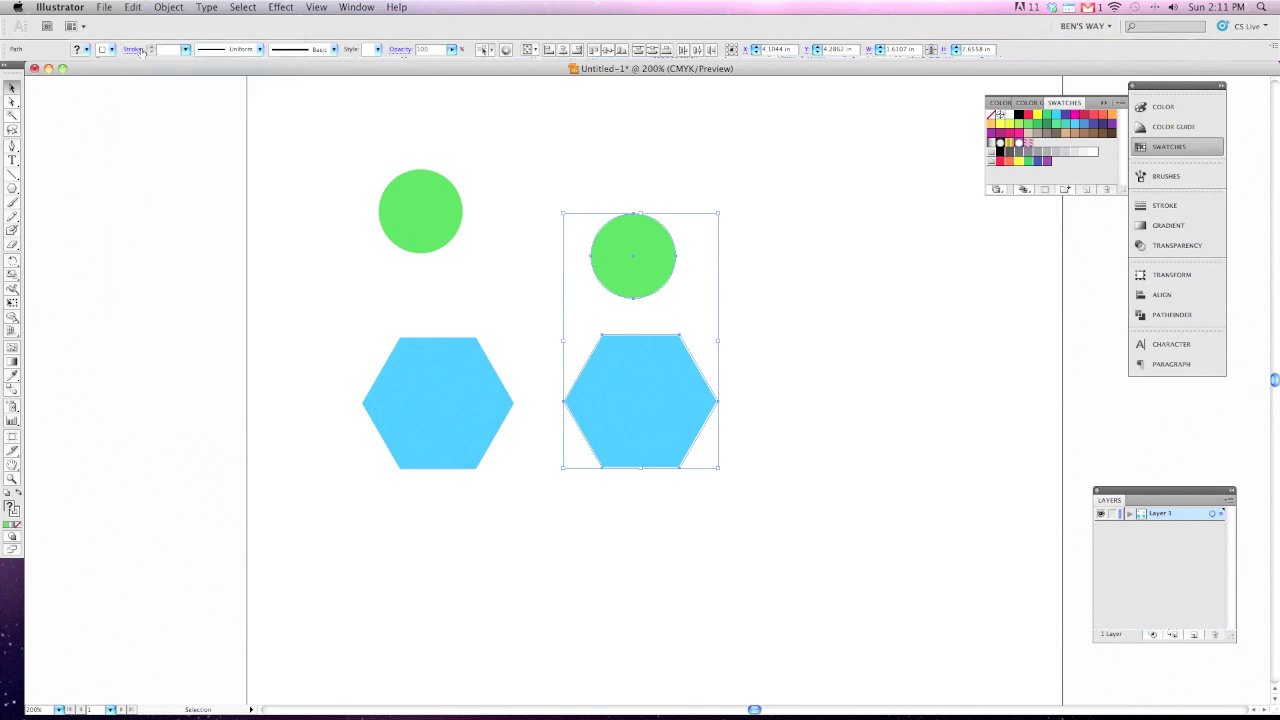
{"action": "left_click", "coordinate": [134, 8]}
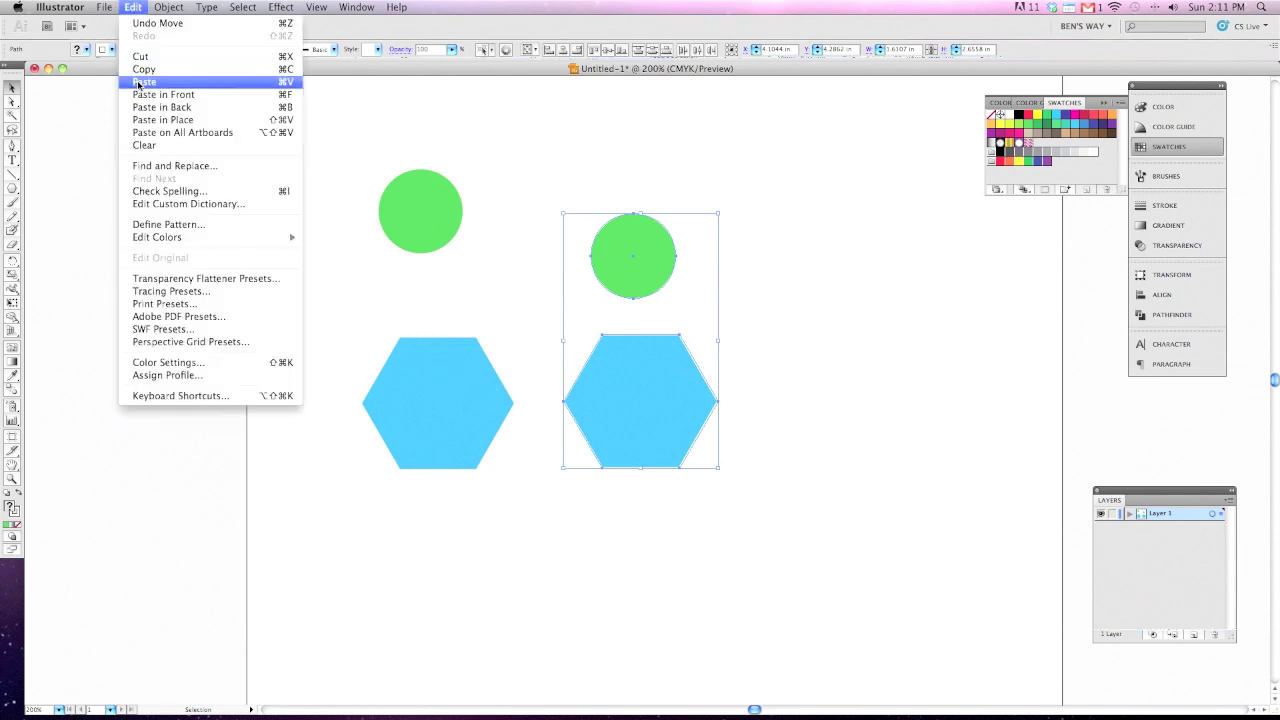
{"action": "left_click", "coordinate": [139, 82]}
{"action": "left_click_drag", "start_coordinate": [652, 337], "coordinate": [854, 288]}
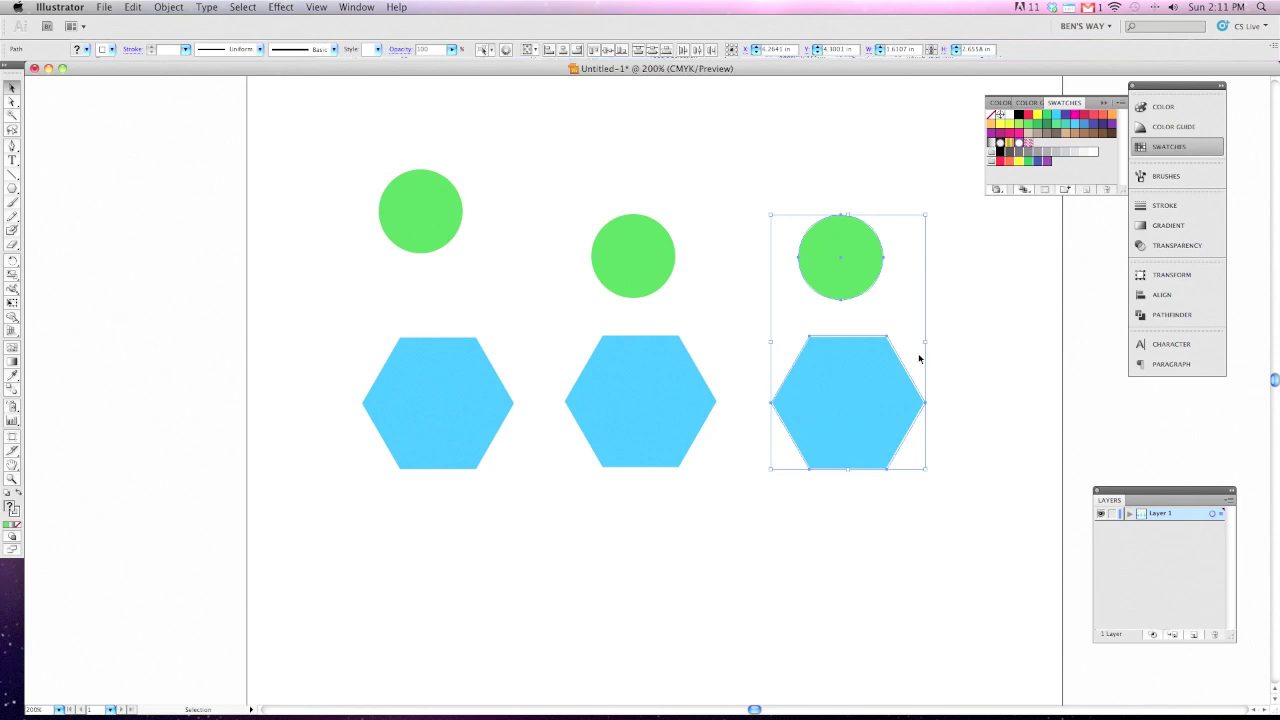
{"action": "left_click_drag", "start_coordinate": [436, 226], "coordinate": [478, 262]}
{"action": "left_click", "coordinate": [494, 280]}
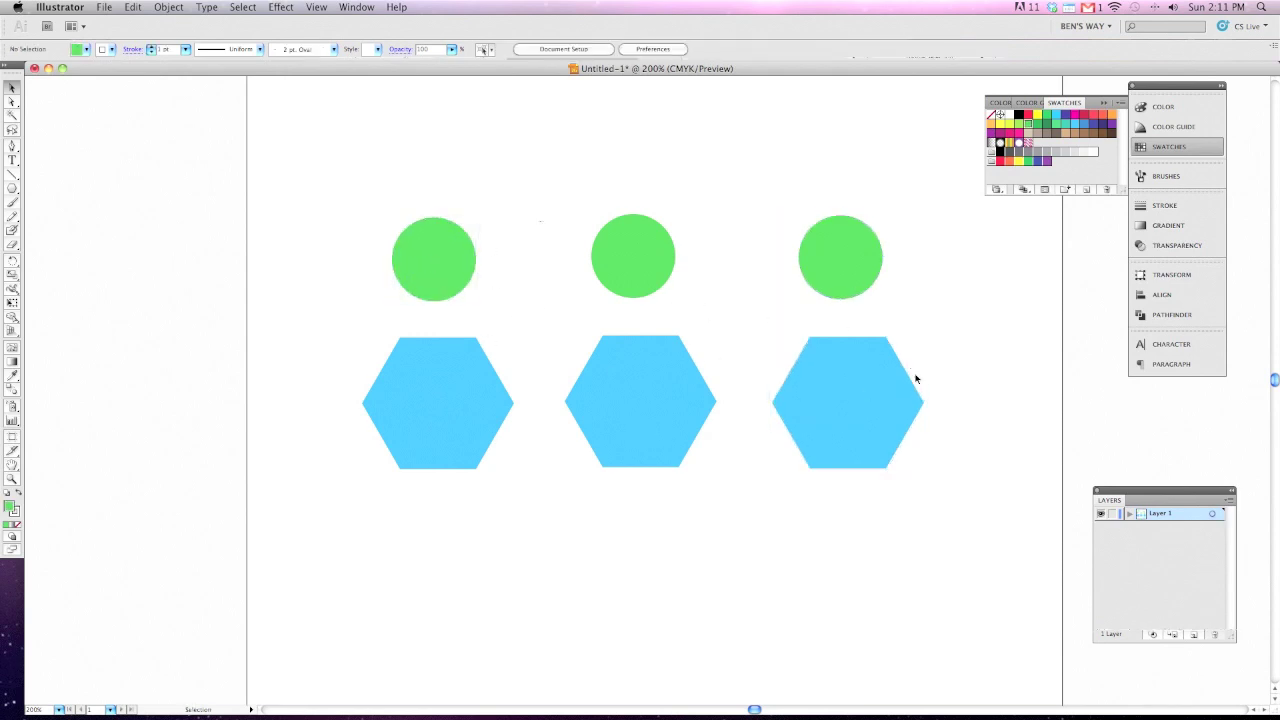
Move the middle pair left and delete the extra circle-and-hexagon pair.
{"action": "left_click_drag", "start_coordinate": [590, 278], "coordinate": [237, 415]}
{"action": "left_click", "coordinate": [689, 277]}
{"action": "left_click_drag", "start_coordinate": [82, 250], "coordinate": [206, 448]}
{"action": "key", "text": "Delete"}
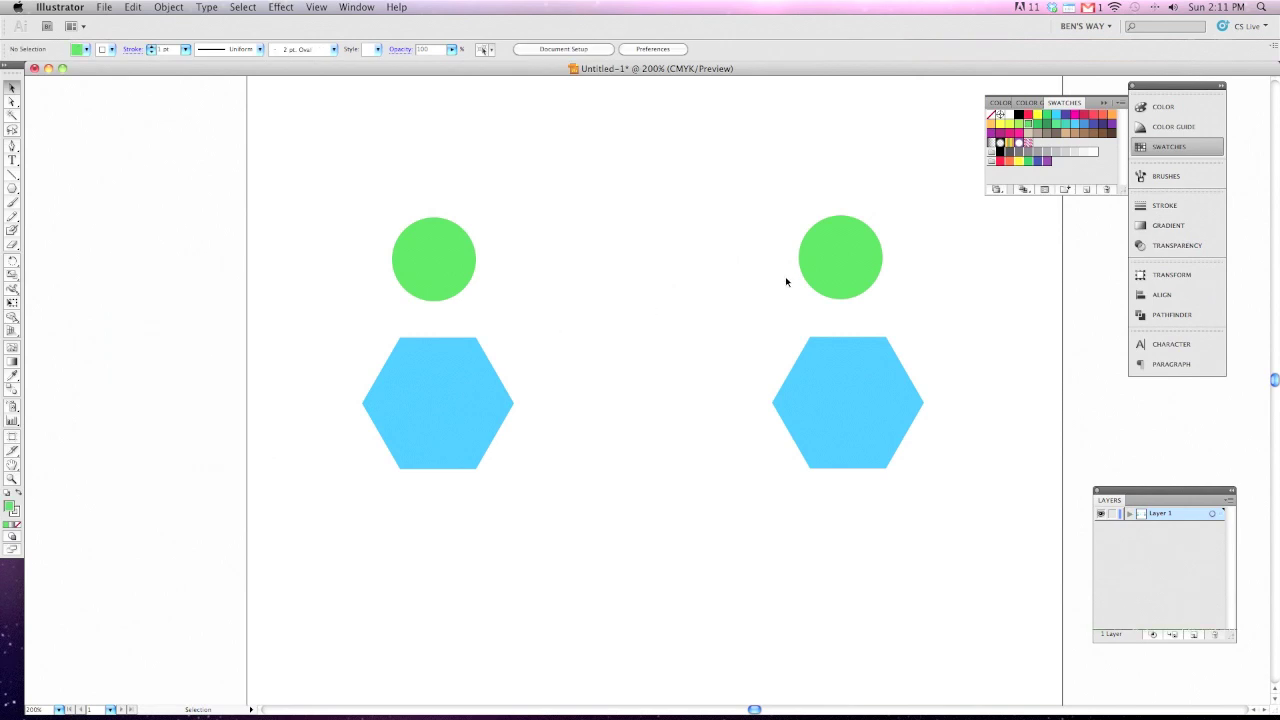
Move the right circle and hexagon toward the centre, then paste a copy and undo it.
{"action": "left_click_drag", "start_coordinate": [825, 285], "coordinate": [589, 333]}
{"action": "left_click_drag", "start_coordinate": [873, 399], "coordinate": [637, 451]}
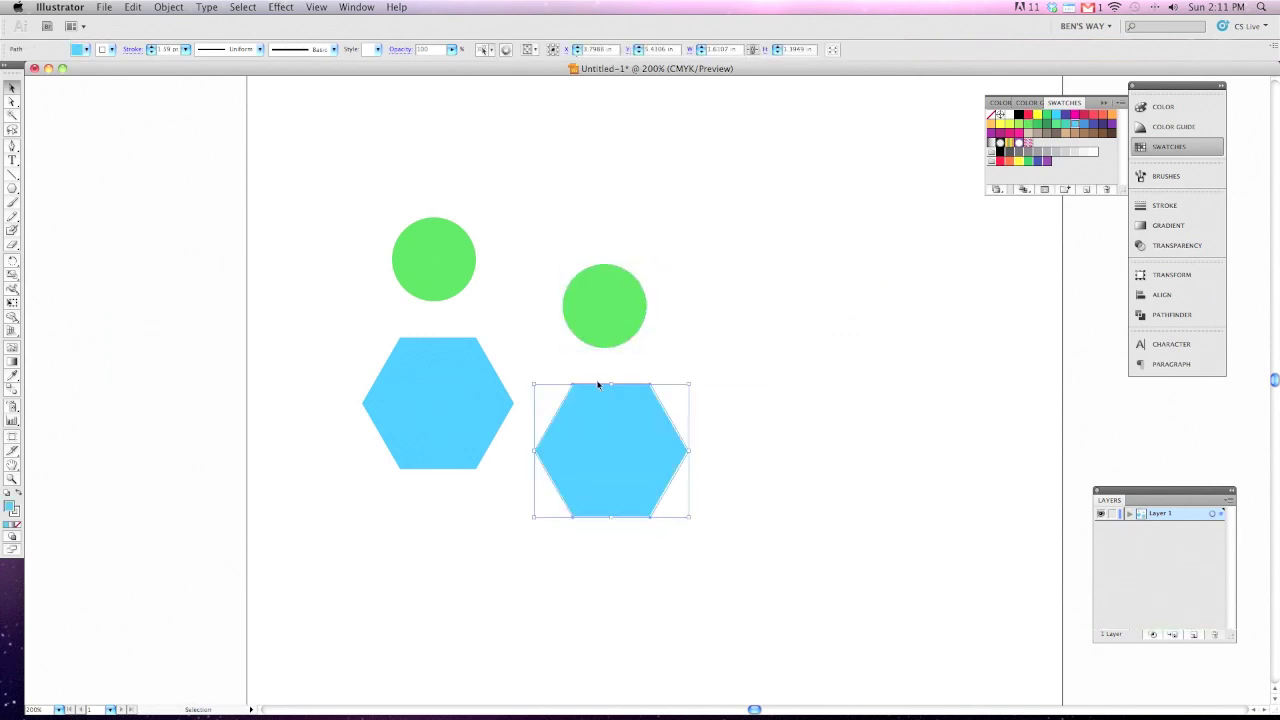
{"action": "left_click", "coordinate": [133, 7]}
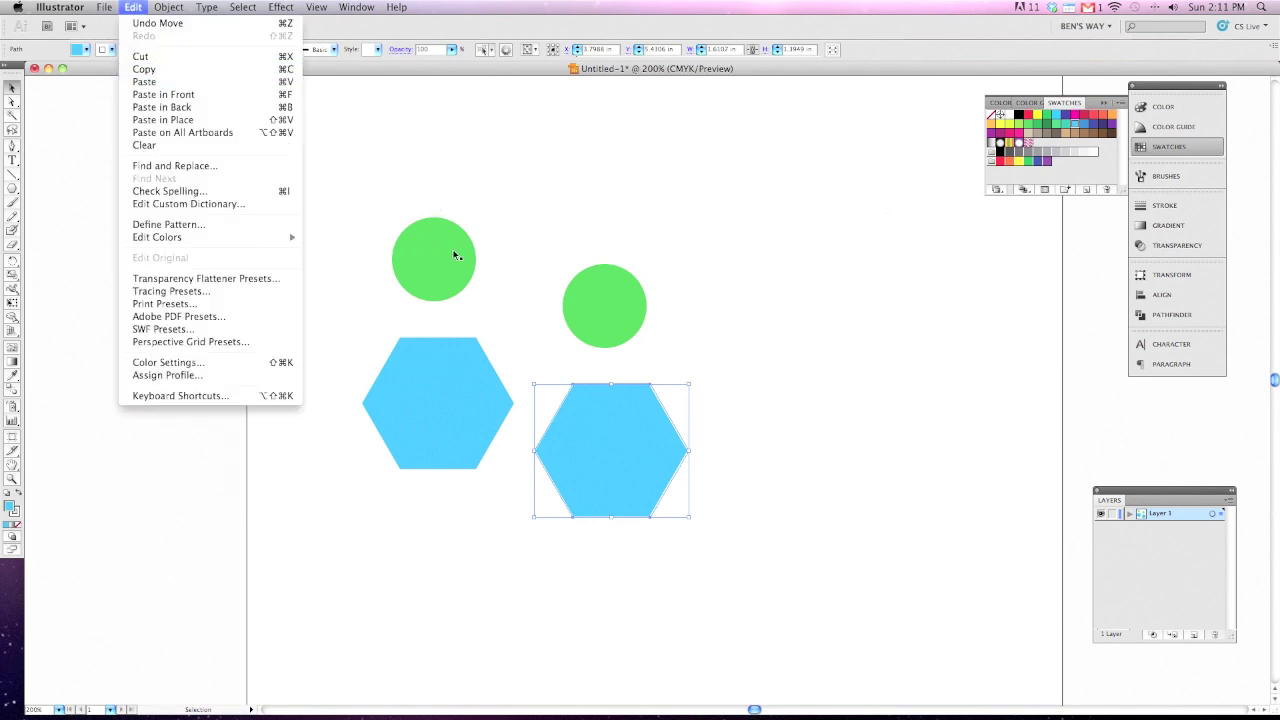
{"action": "left_click", "coordinate": [190, 81]}
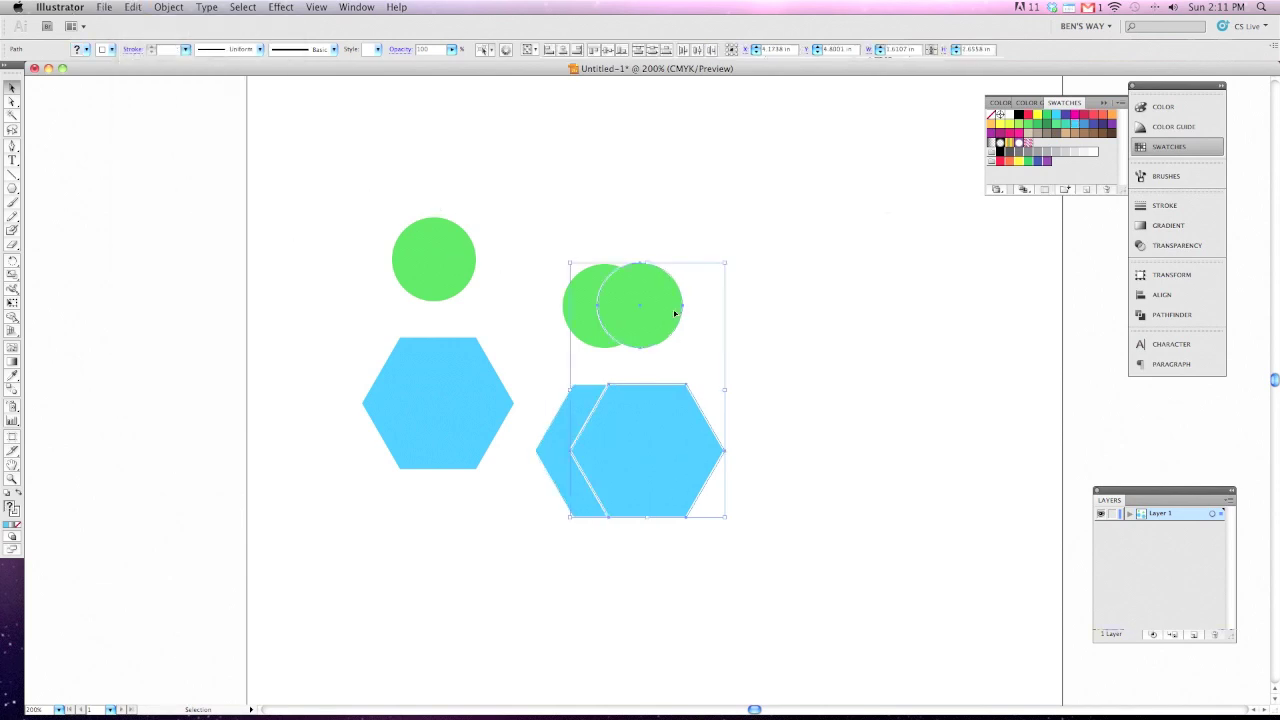
{"action": "key", "text": "ctrl+z"}
{"action": "left_click", "coordinate": [613, 412]}
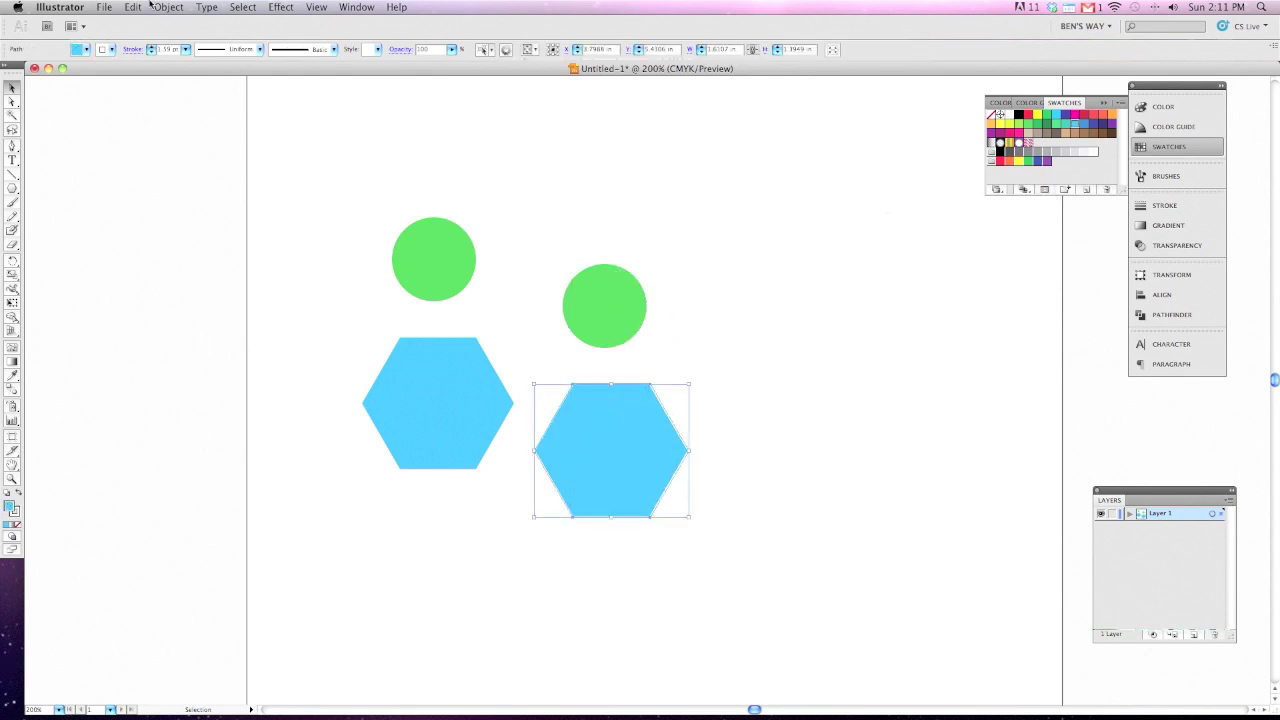
Copy the centred hexagon and paste it directly on top of itself.
{"action": "left_click", "coordinate": [133, 7]}
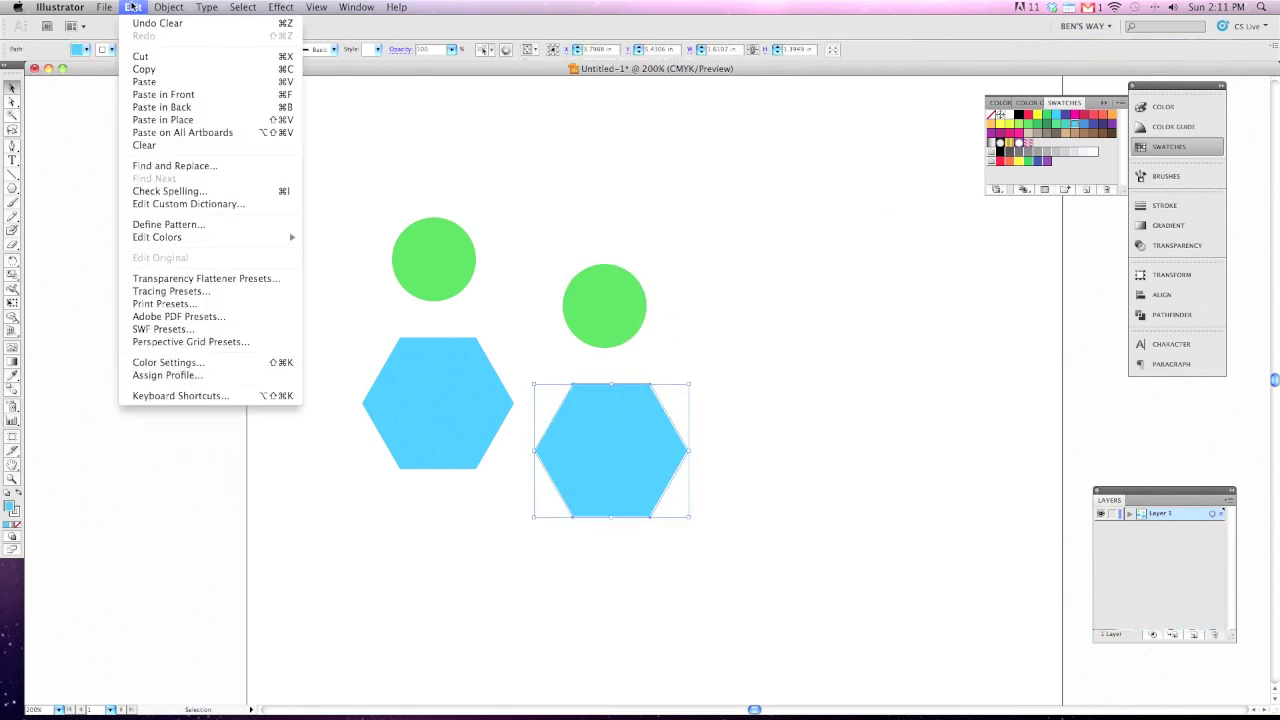
{"action": "left_click", "coordinate": [183, 69]}
{"action": "left_click", "coordinate": [133, 7]}
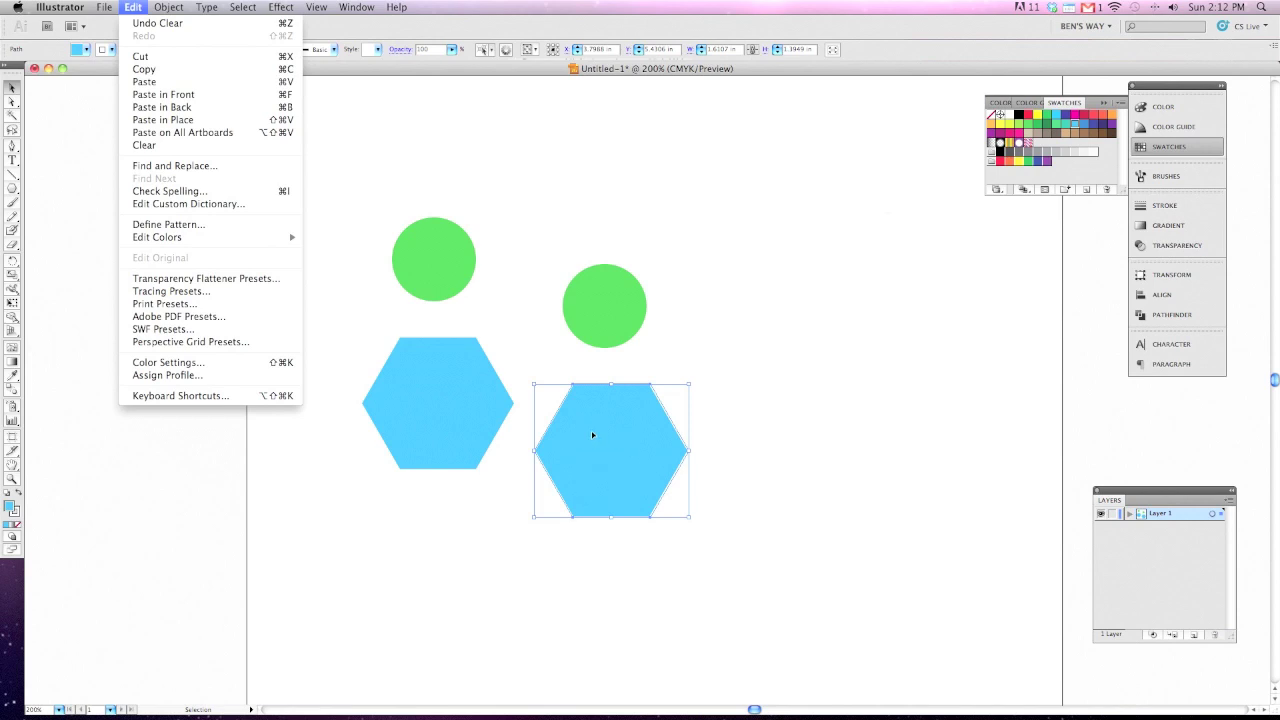
{"action": "left_click", "coordinate": [198, 95]}
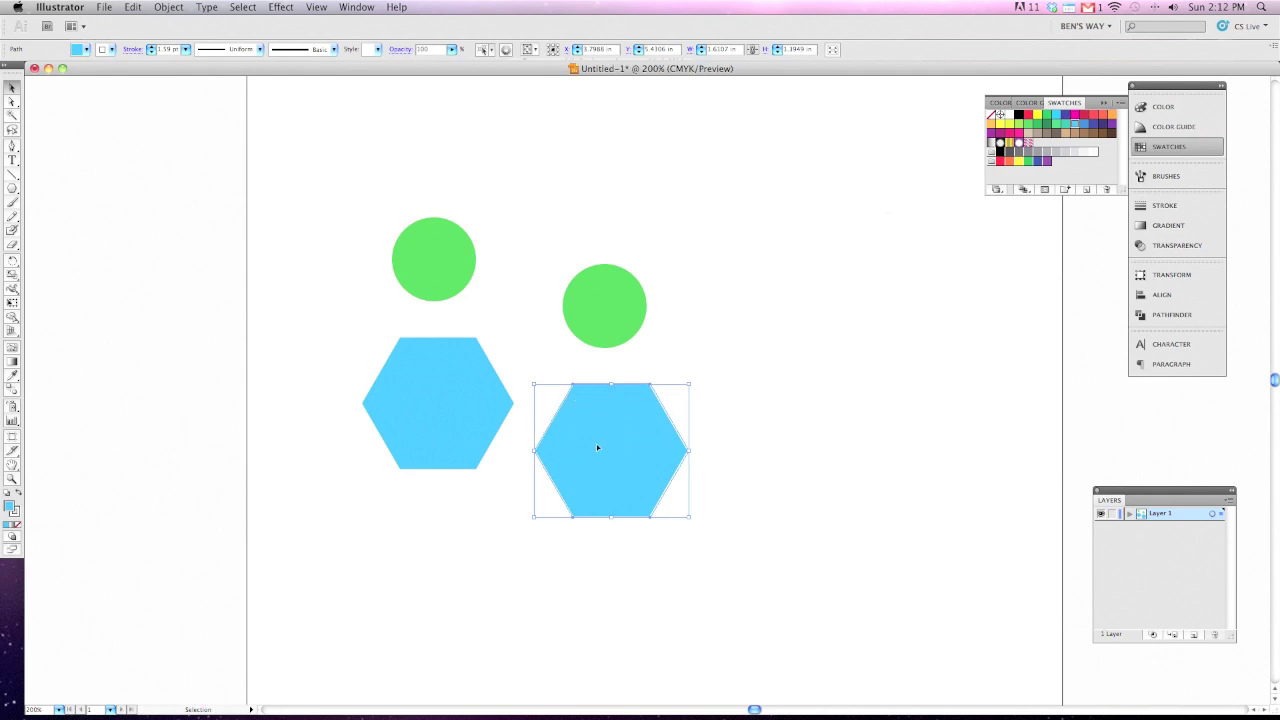
Option-drag a duplicate of the middle hexagon further to the right.
{"action": "left_click_drag", "start_coordinate": [597, 447], "coordinate": [716, 450]}
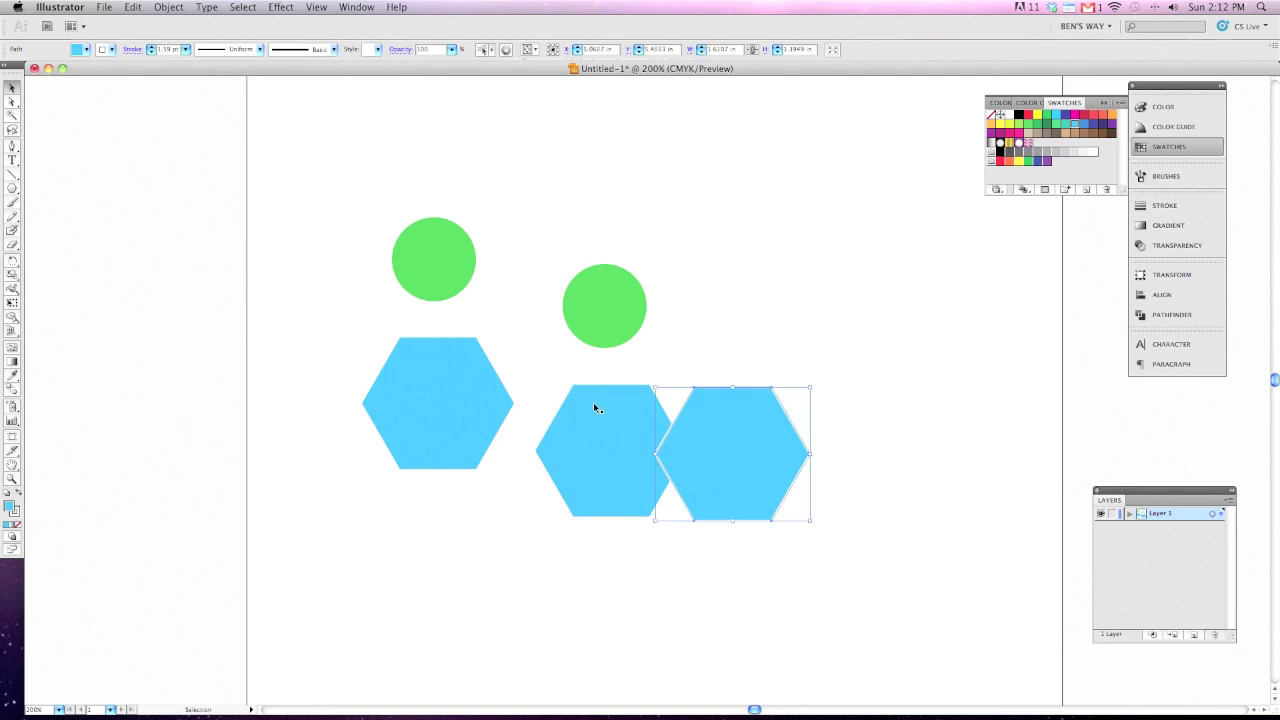
{"action": "left_click_drag", "start_coordinate": [717, 424], "coordinate": [784, 427]}
{"action": "left_click", "coordinate": [636, 464]}
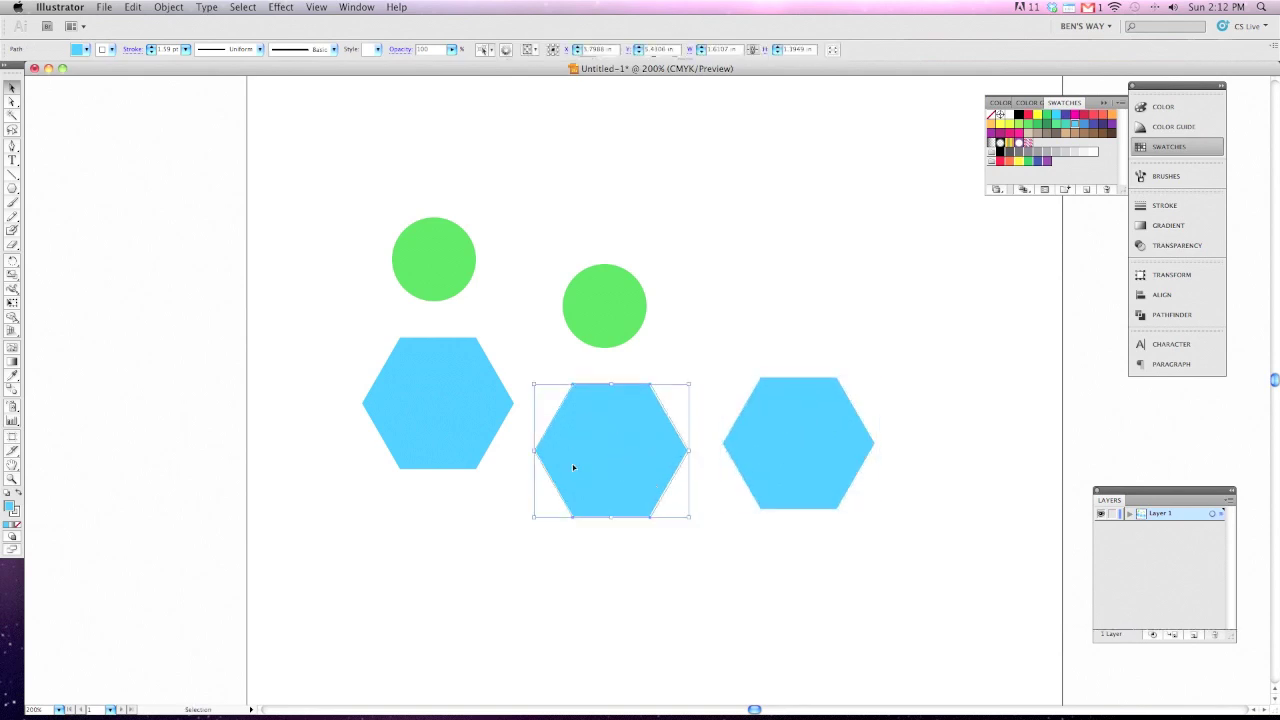
Fill the middle hexagon magenta and Paste in Back a blue copy behind it.
{"action": "left_click", "coordinate": [134, 7]}
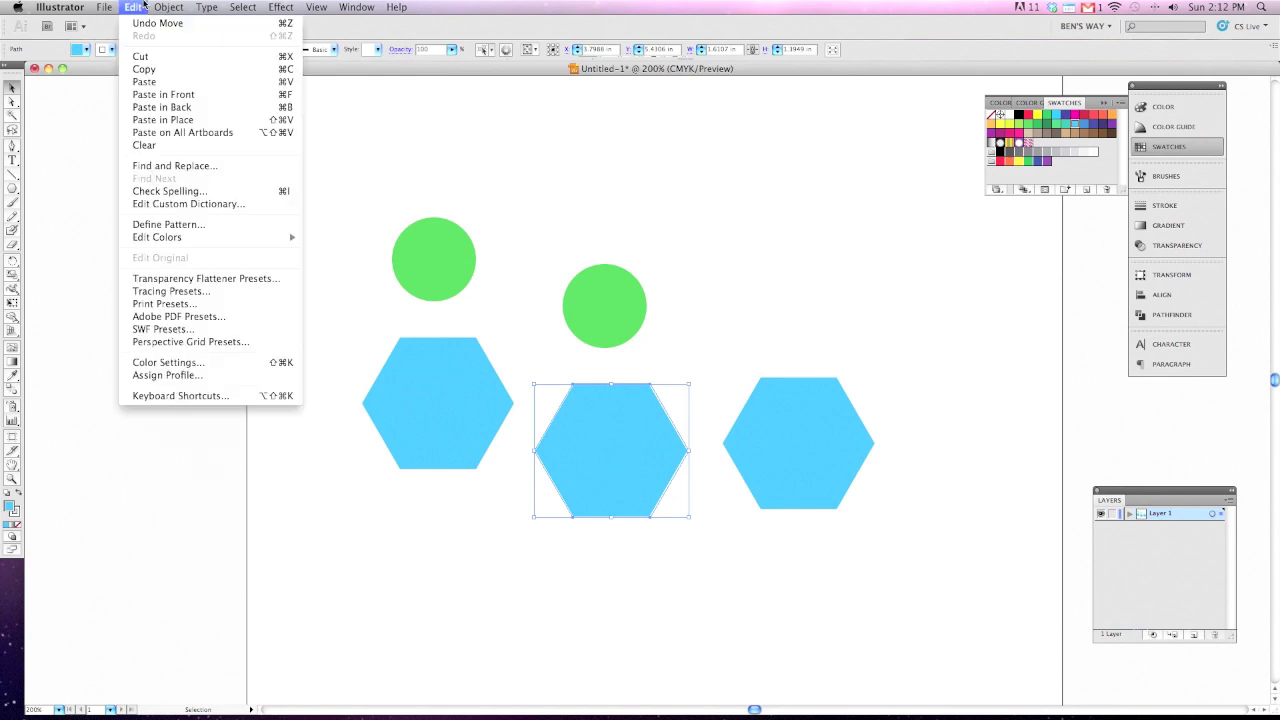
{"action": "left_click", "coordinate": [148, 82]}
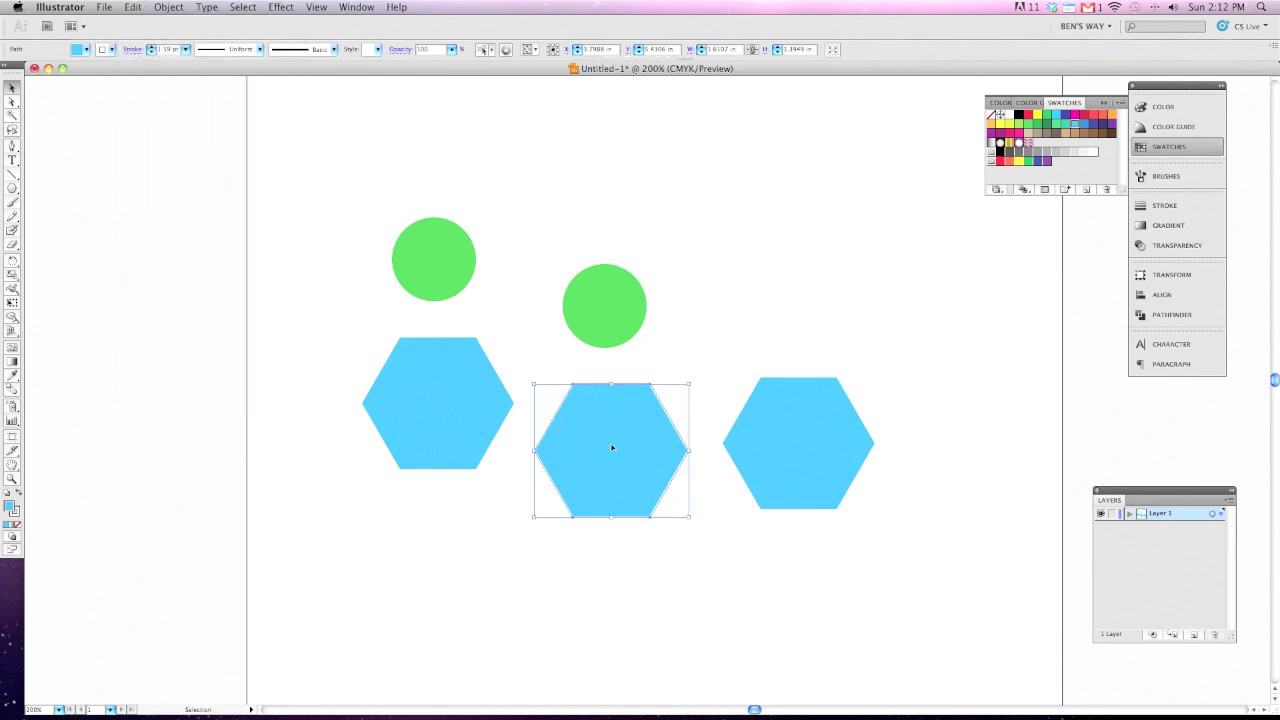
{"action": "left_click", "coordinate": [1009, 133]}
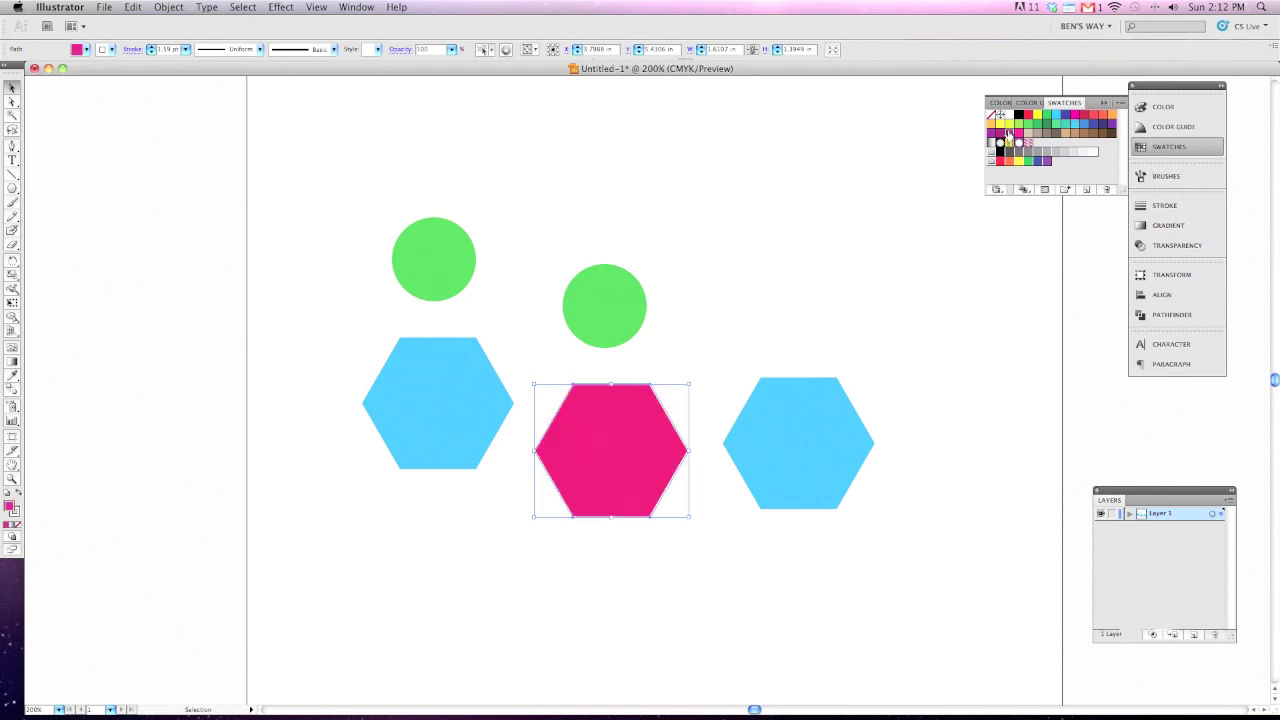
{"action": "left_click", "coordinate": [206, 7]}
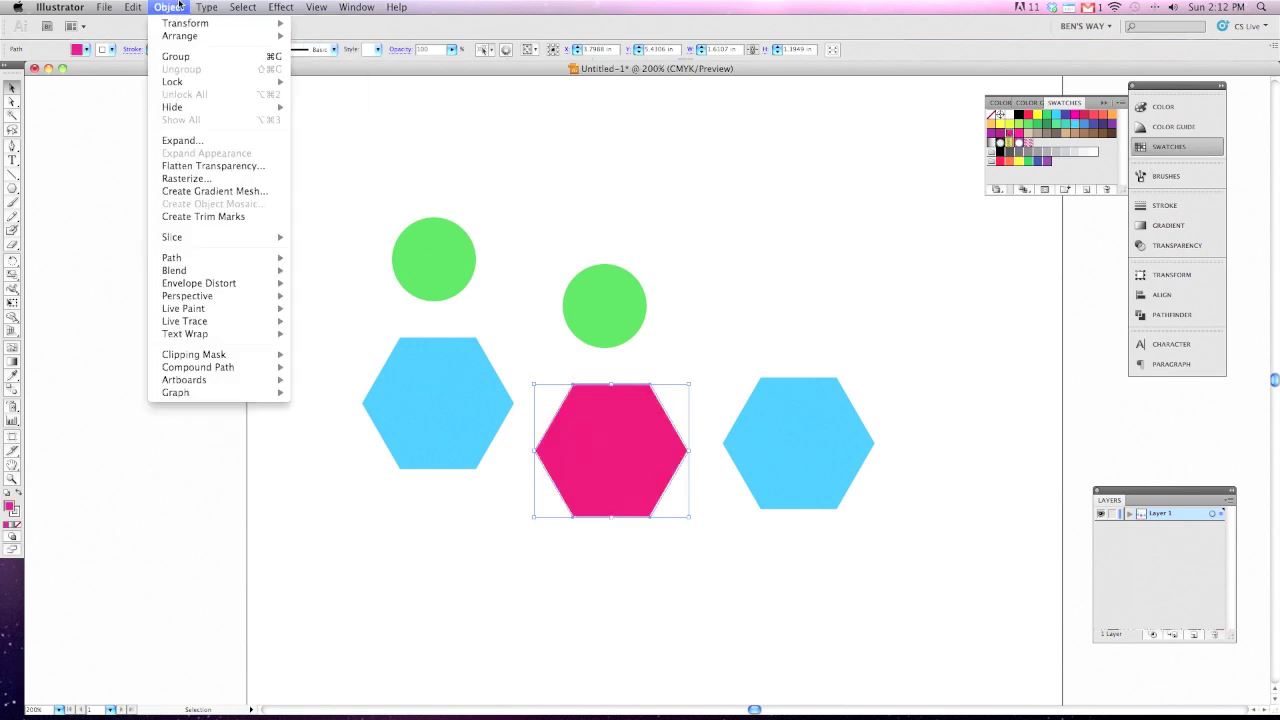
{"action": "mouse_move", "coordinate": [130, 7]}
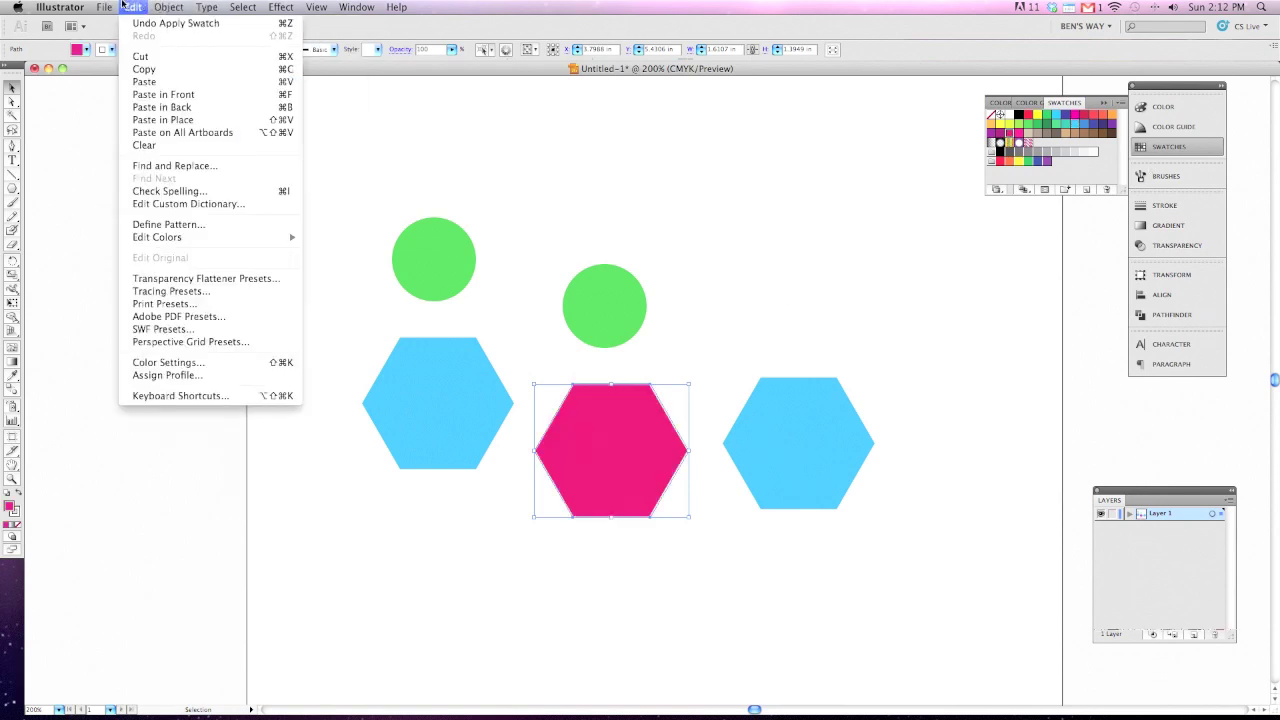
{"action": "left_click", "coordinate": [199, 109]}
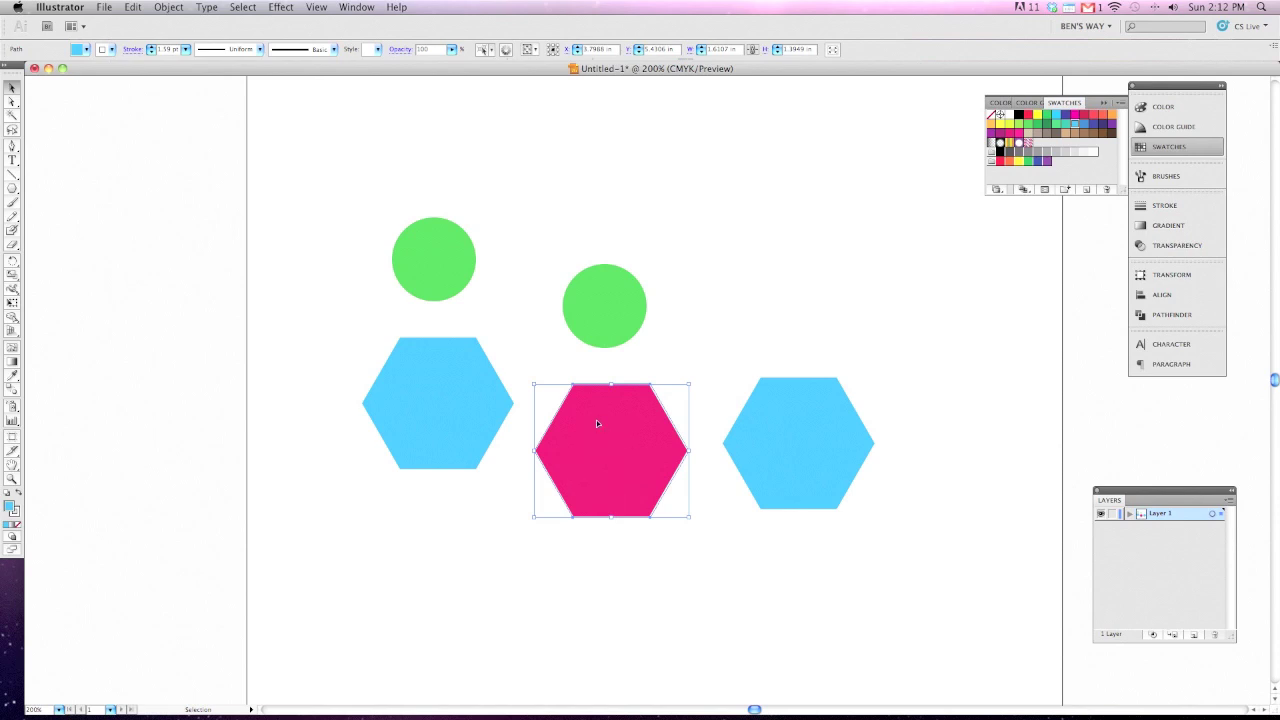
Move the magenta hexagon up above the right blue hexagon and deselect.
{"action": "left_click_drag", "start_coordinate": [597, 421], "coordinate": [650, 458]}
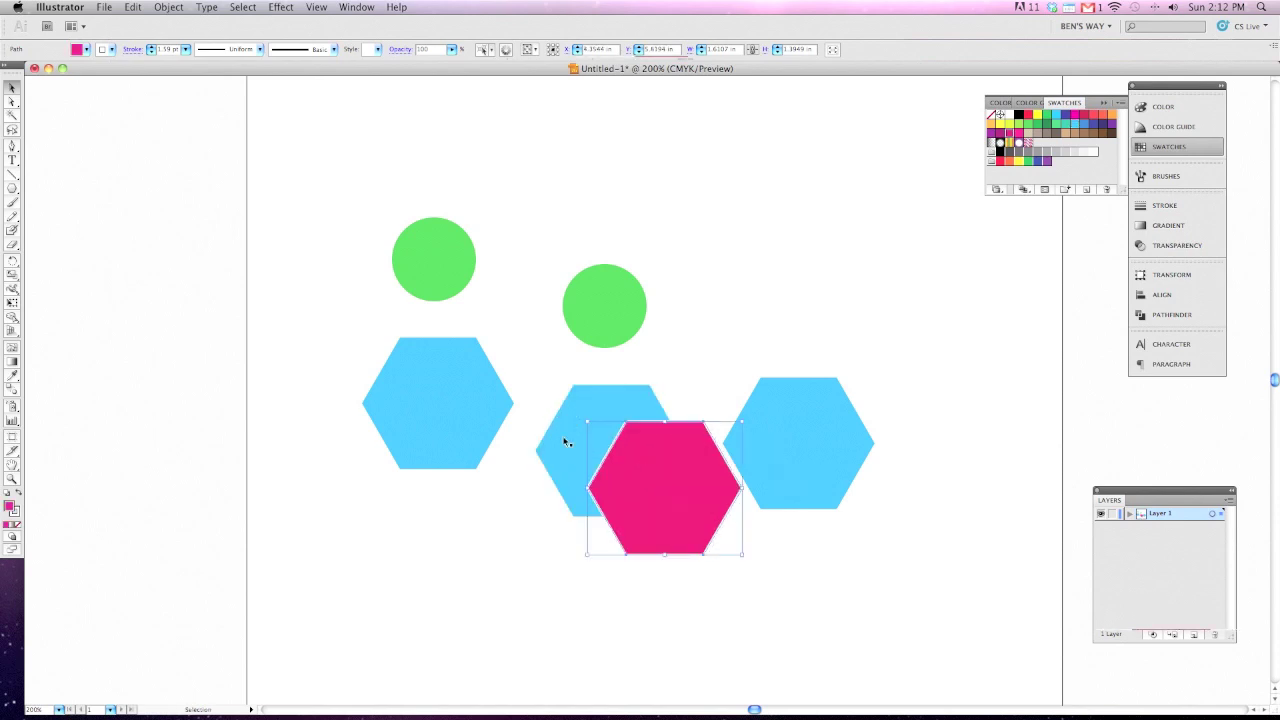
{"action": "left_click", "coordinate": [561, 447]}
{"action": "left_click", "coordinate": [618, 457]}
{"action": "left_click_drag", "start_coordinate": [663, 490], "coordinate": [754, 286]}
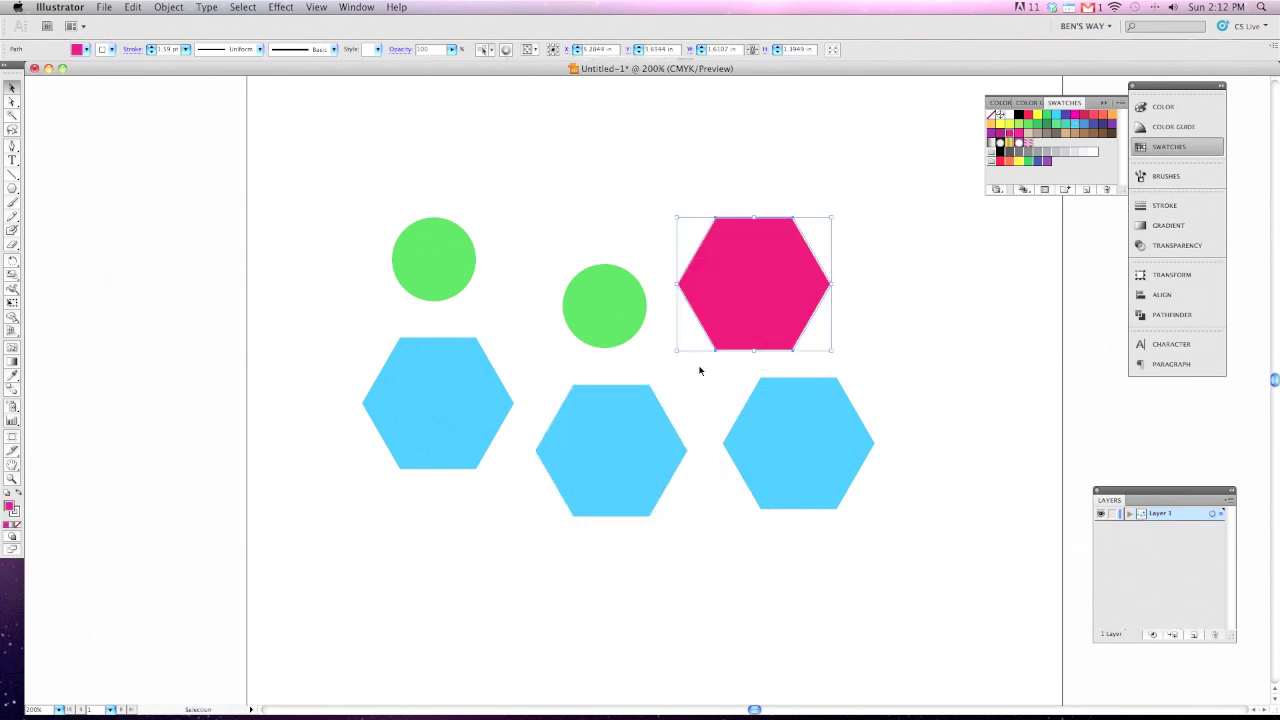
{"action": "left_click", "coordinate": [655, 403]}
{"action": "left_click", "coordinate": [389, 177]}
Nudge the top-left green circle slightly up and left.
{"action": "scroll", "coordinate": [418, 241], "scroll_direction": "up", "scroll_amount": 2}
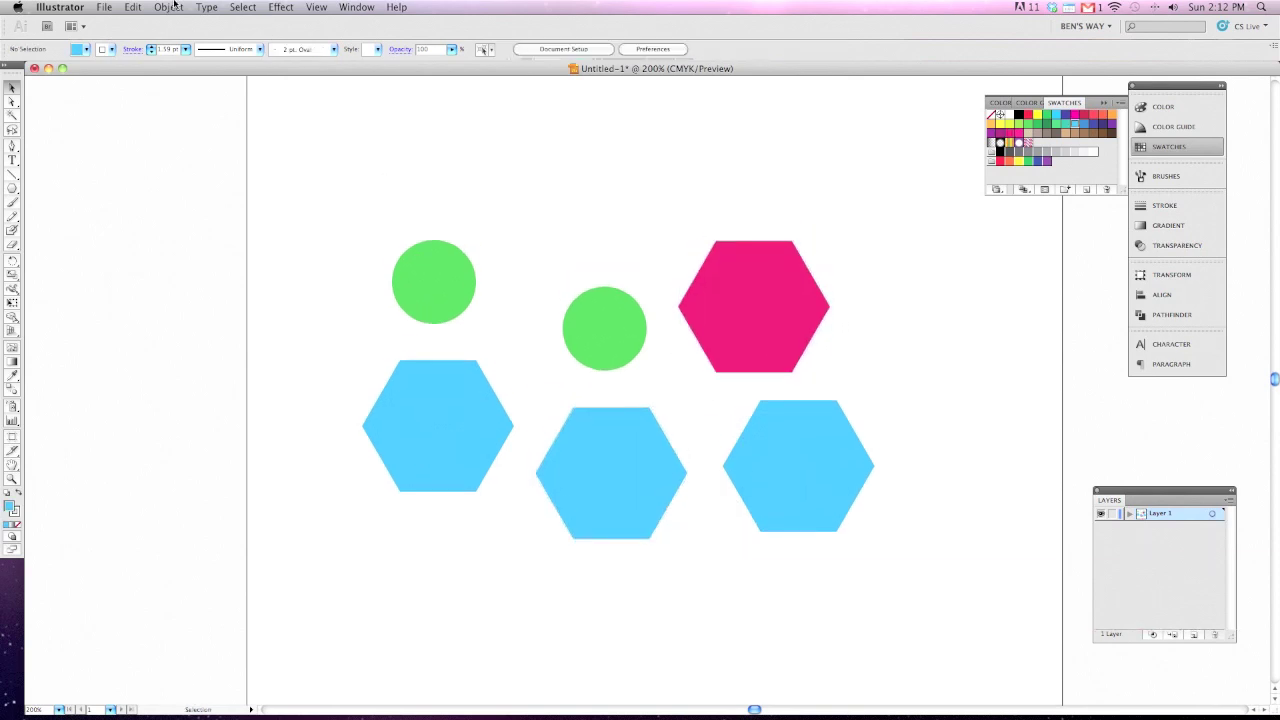
{"action": "left_click", "coordinate": [157, 7]}
{"action": "mouse_move", "coordinate": [133, 7]}
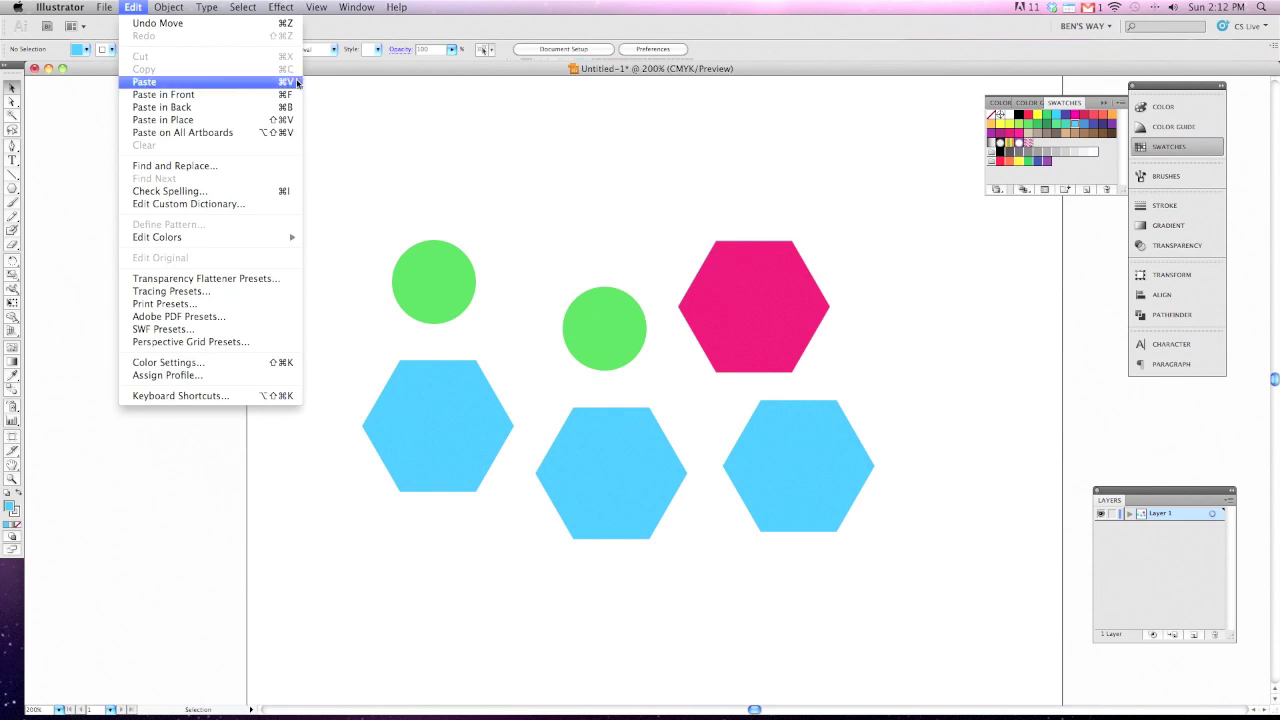
{"action": "left_click", "coordinate": [438, 177]}
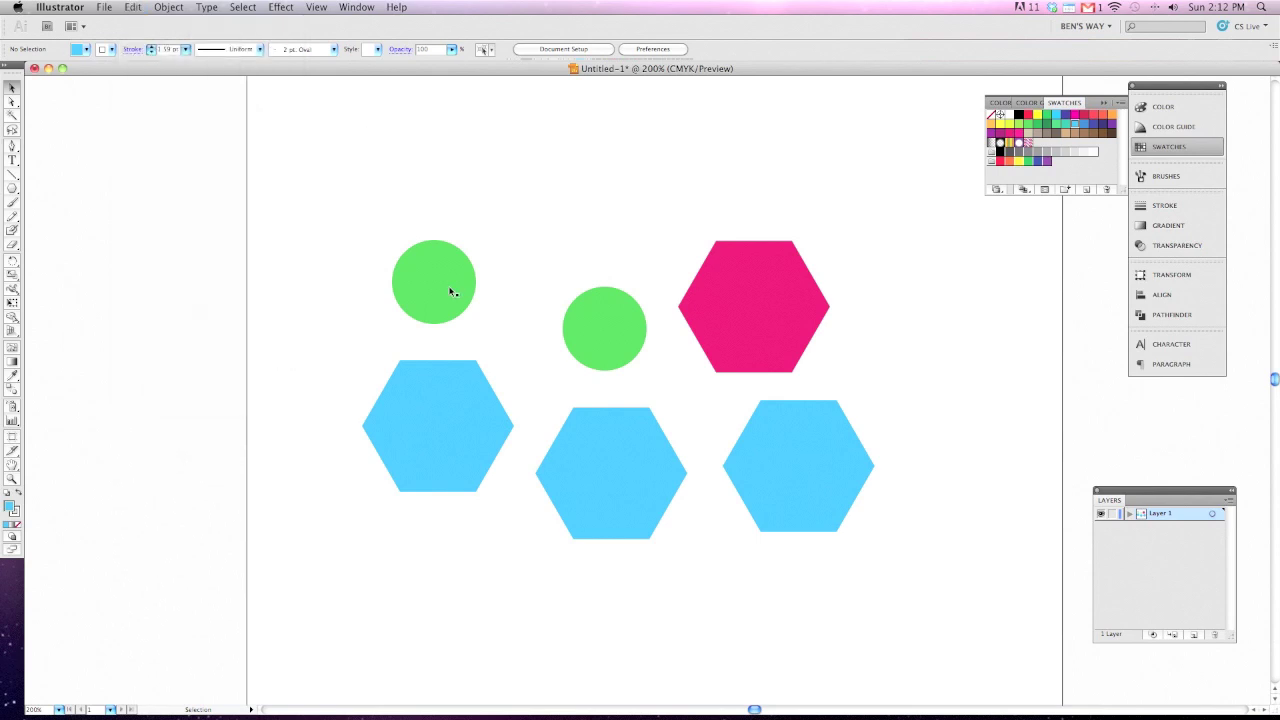
{"action": "left_click", "coordinate": [451, 289]}
{"action": "left_click_drag", "start_coordinate": [445, 259], "coordinate": [440, 256]}
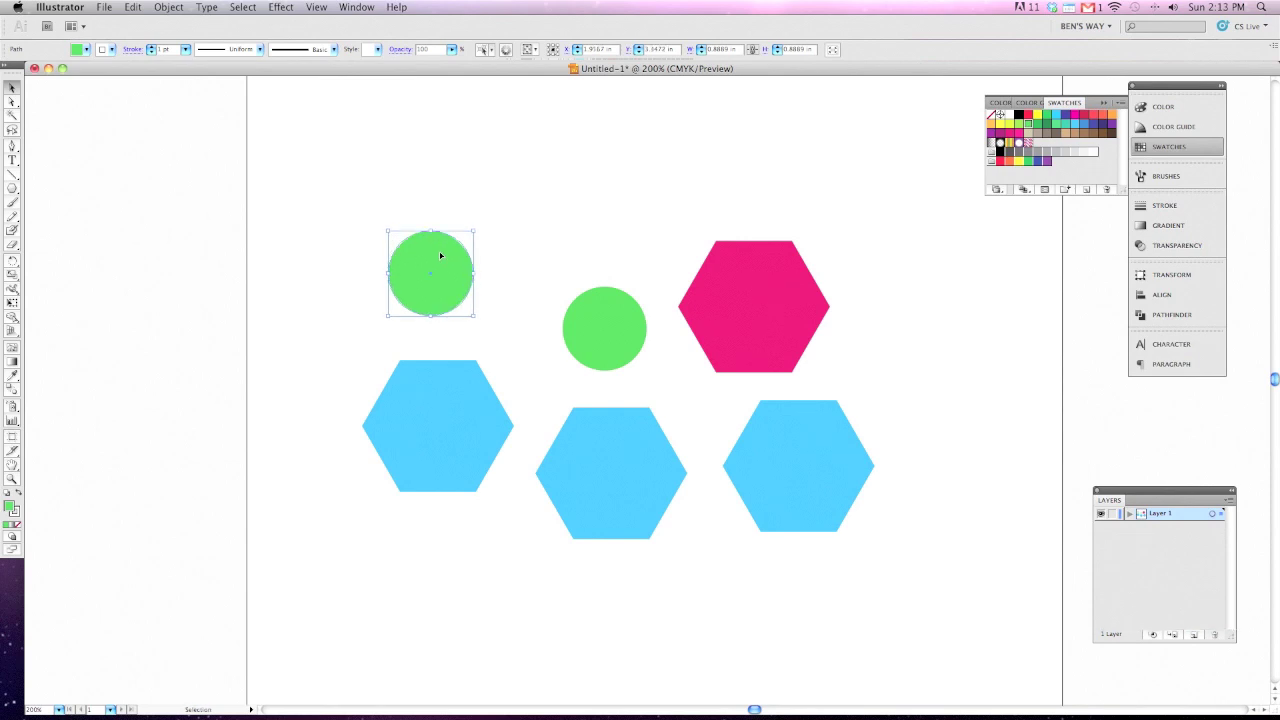
Paste a copy of the green circle with Cmd+V and drag it between the middle circle and hexagon.
{"action": "key", "text": "a"}
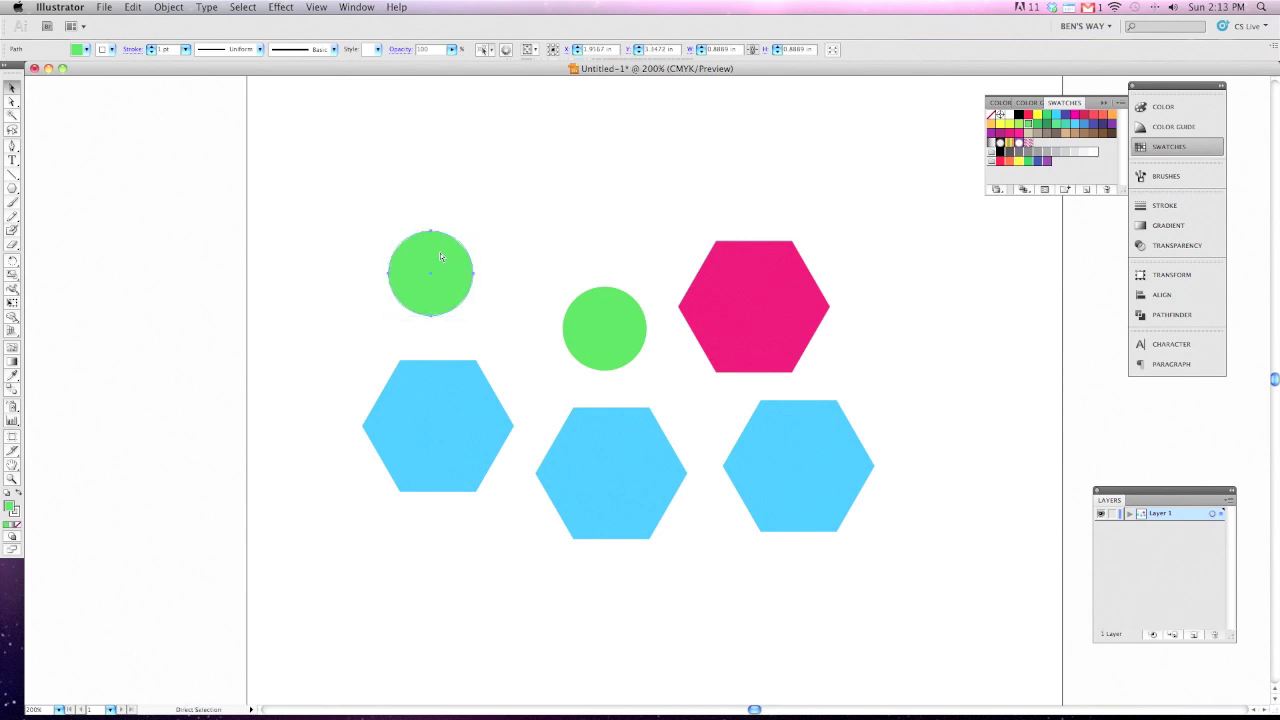
{"action": "key", "text": "v"}
{"action": "left_click", "coordinate": [513, 256]}
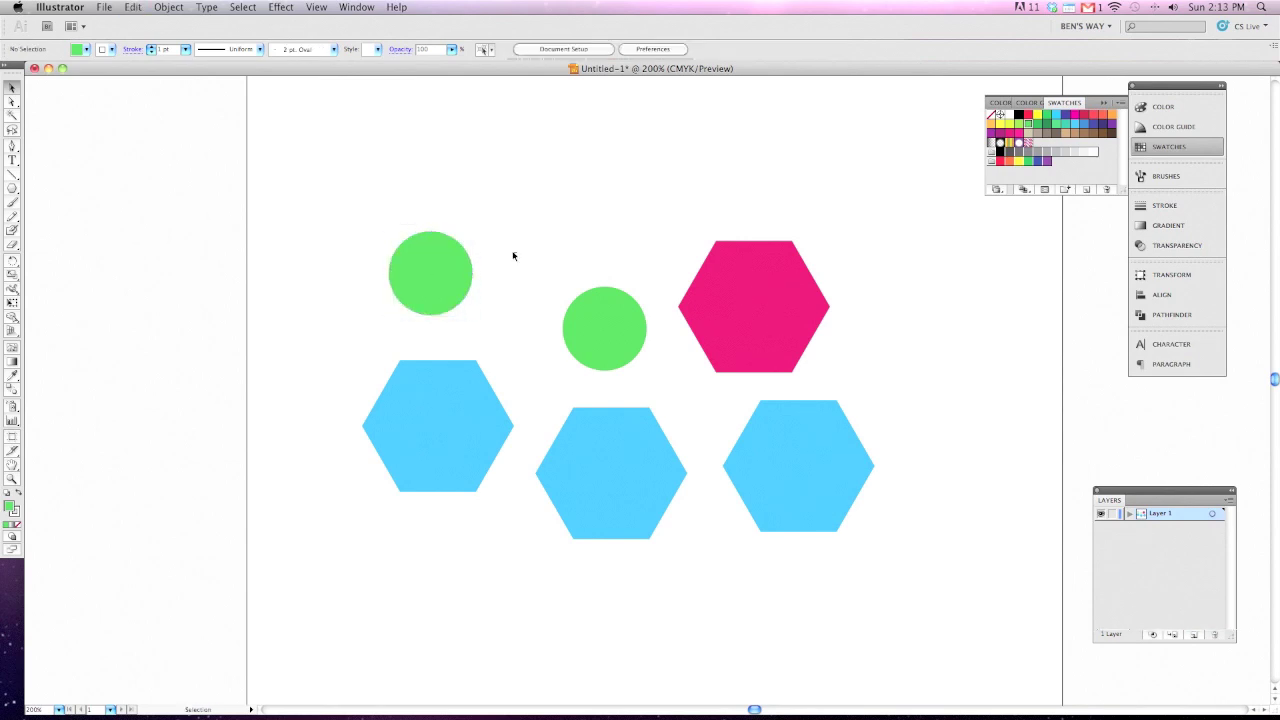
{"action": "key", "text": "super+v"}
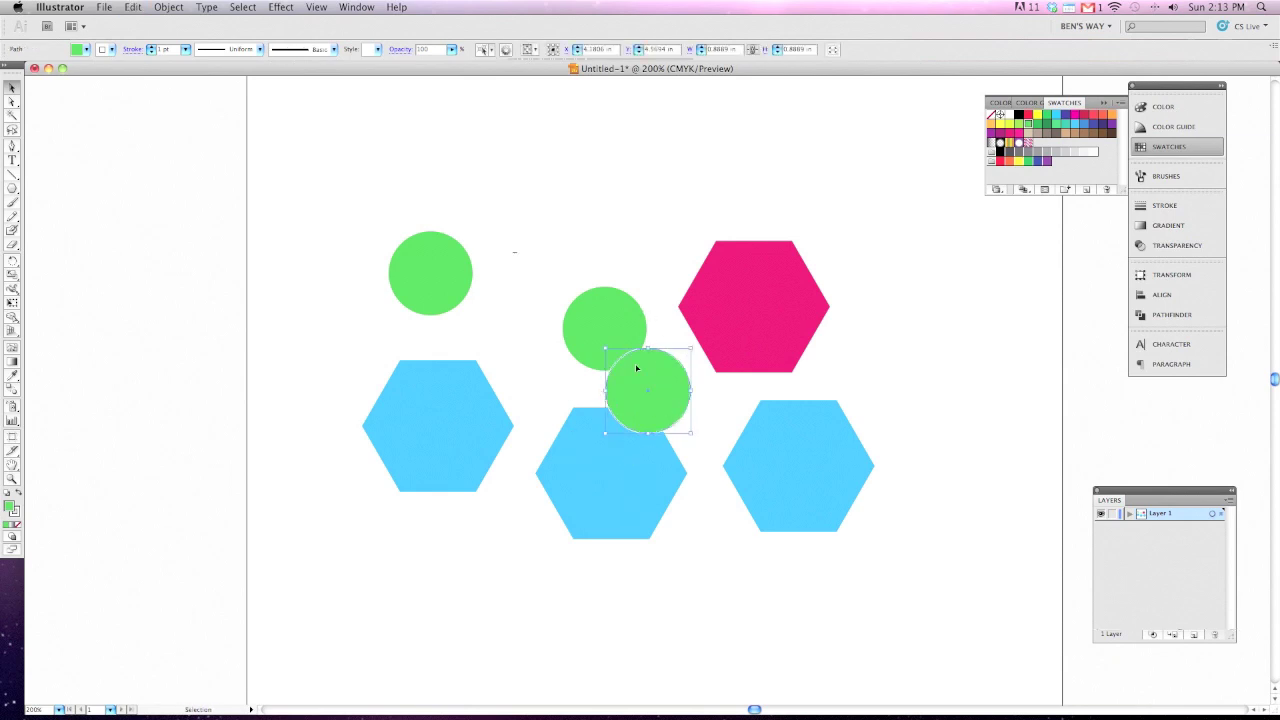
{"action": "left_click_drag", "start_coordinate": [657, 357], "coordinate": [905, 513]}
{"action": "left_click", "coordinate": [661, 215]}
Delete the five selected shapes and start duplicating the remaining green circle to the right.
{"action": "key", "text": "Delete"}
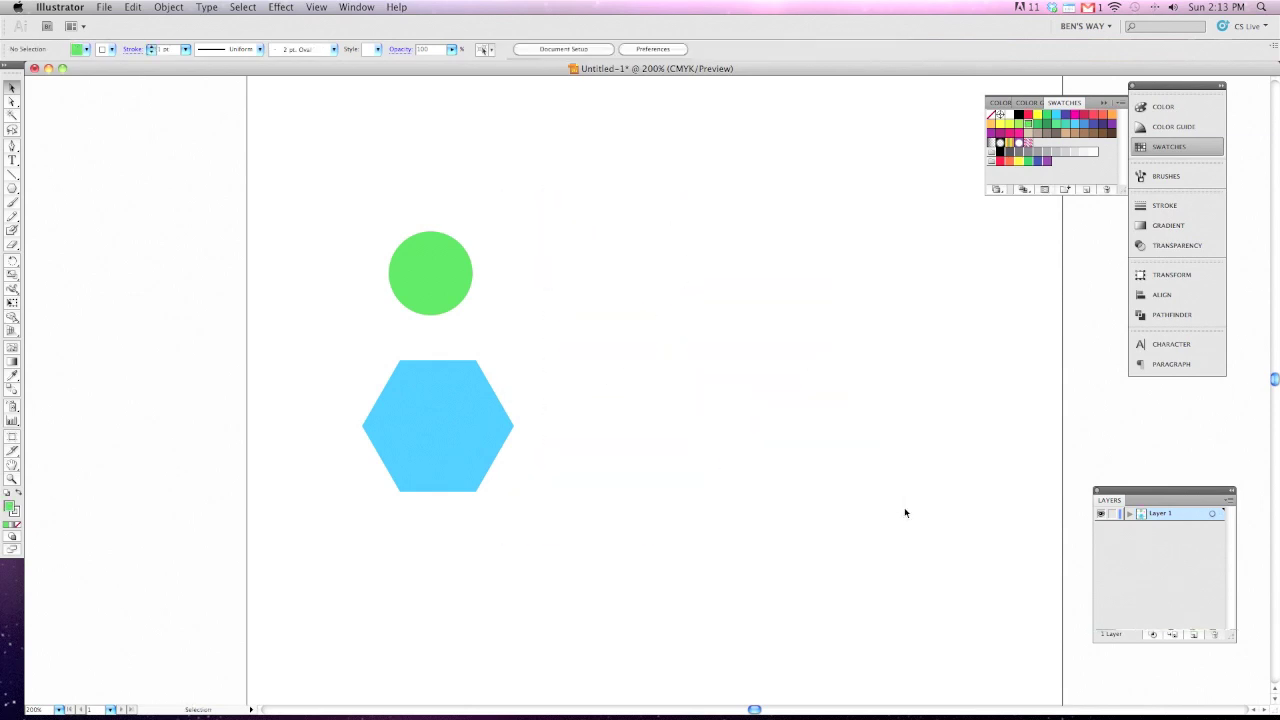
{"action": "left_click", "coordinate": [438, 255]}
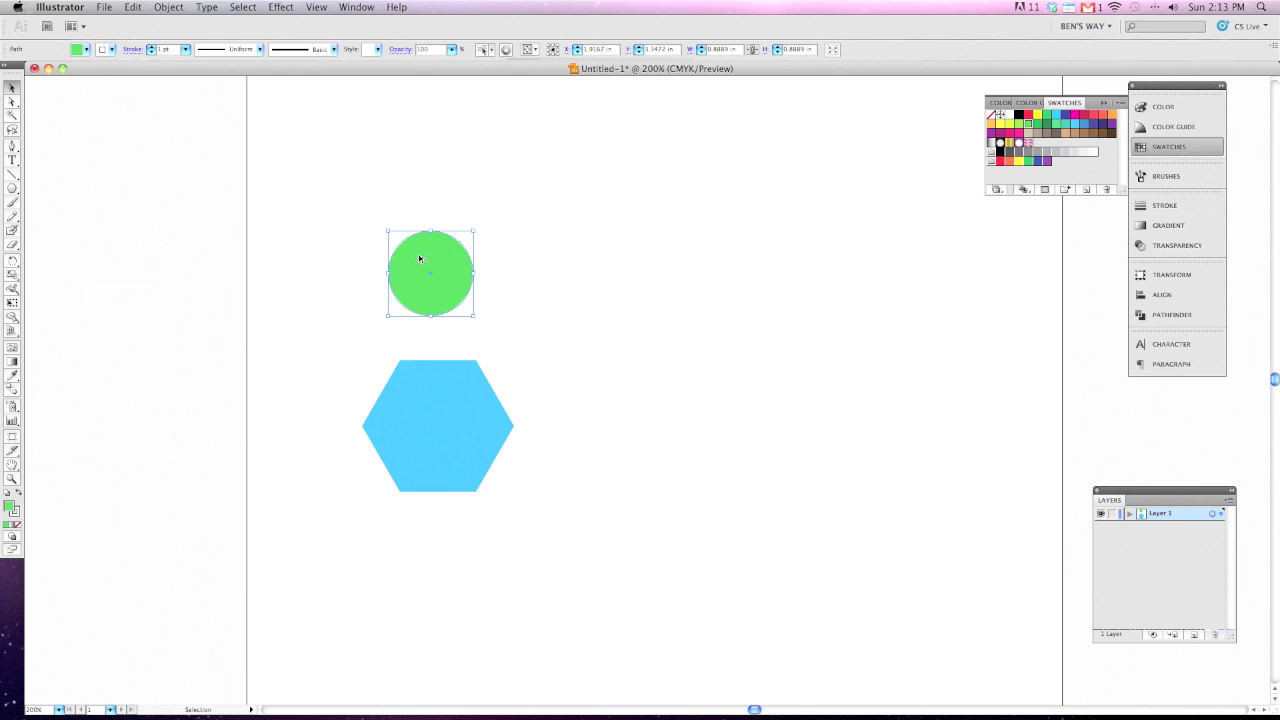
{"action": "left_click_drag", "start_coordinate": [420, 259], "coordinate": [432, 260]}
Place a second green circle beside the first, then Option-drag both circles and the hexagon further right.
{"action": "left_click_drag", "start_coordinate": [489, 262], "coordinate": [543, 262]}
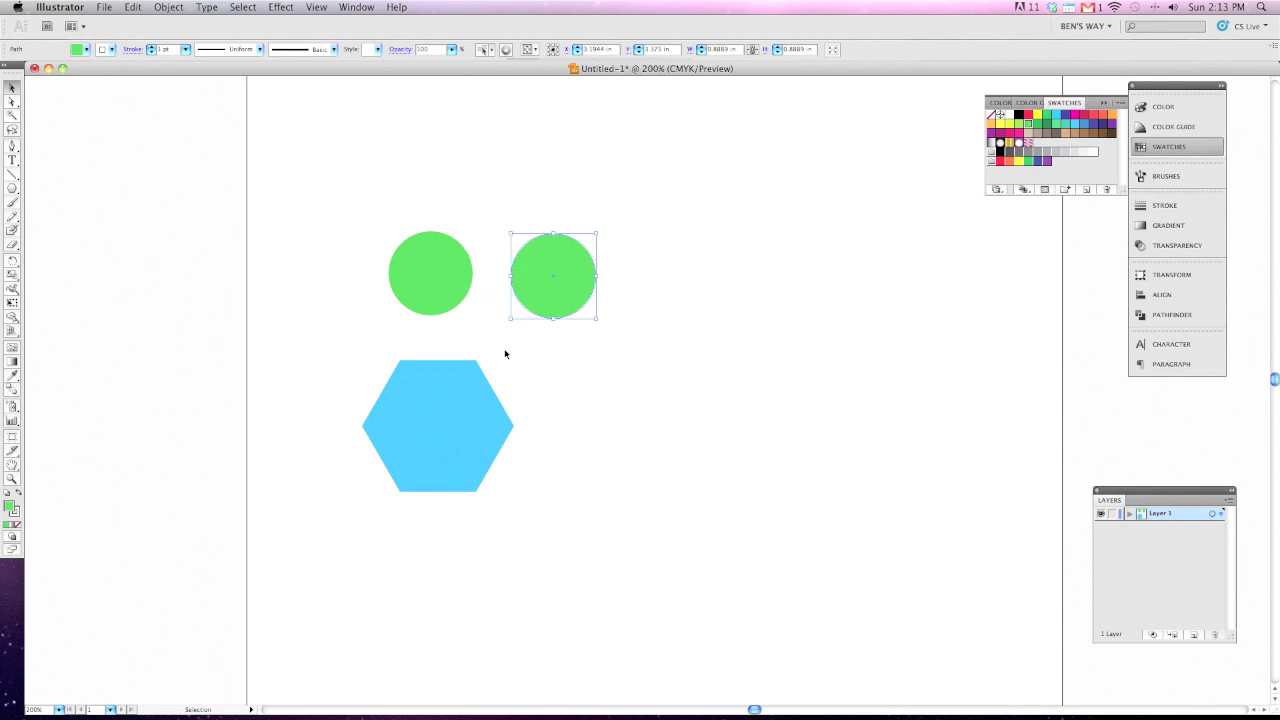
{"action": "left_click", "coordinate": [537, 348]}
{"action": "left_click_drag", "start_coordinate": [370, 218], "coordinate": [574, 490]}
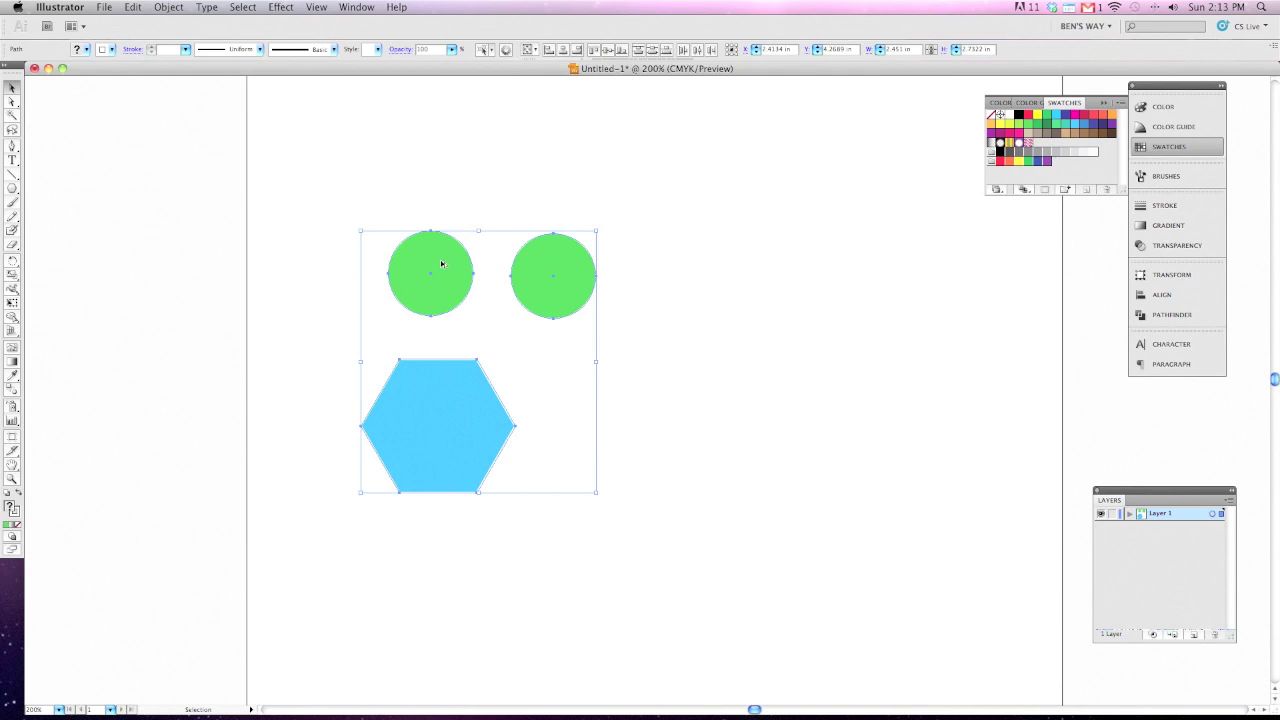
{"action": "left_click_drag", "start_coordinate": [443, 266], "coordinate": [698, 267]}
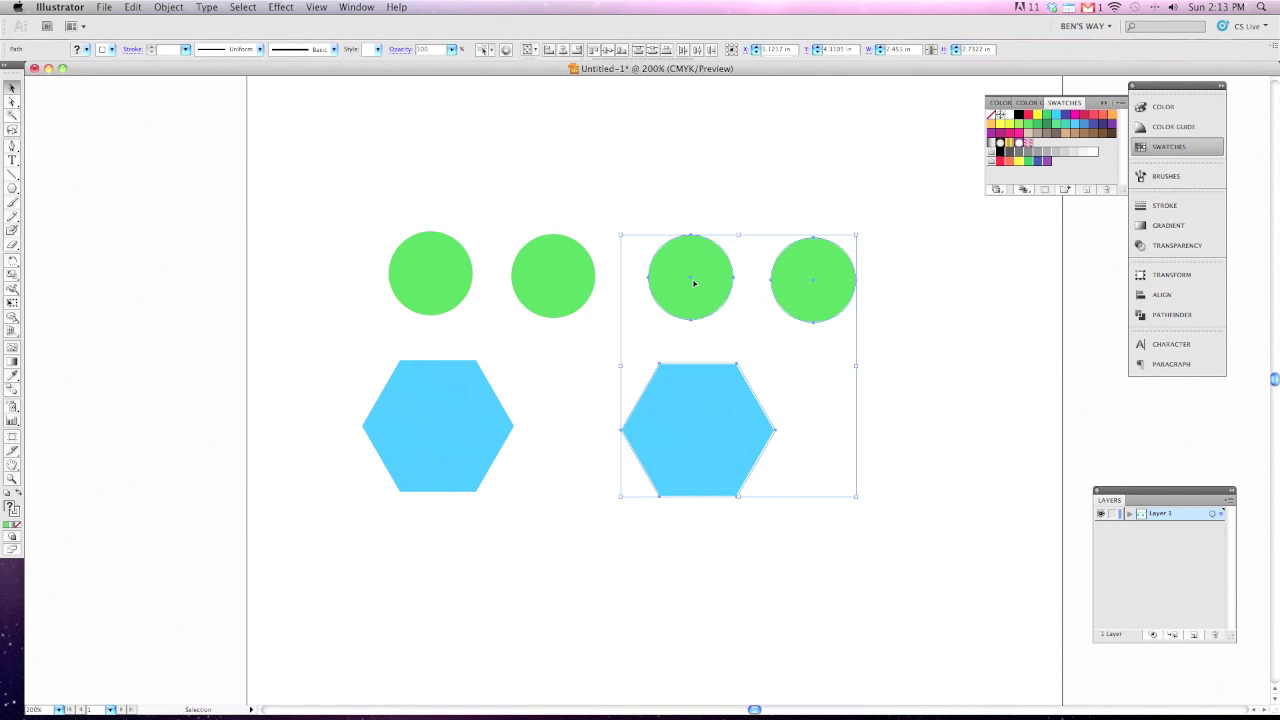
{"action": "left_click", "coordinate": [772, 364]}
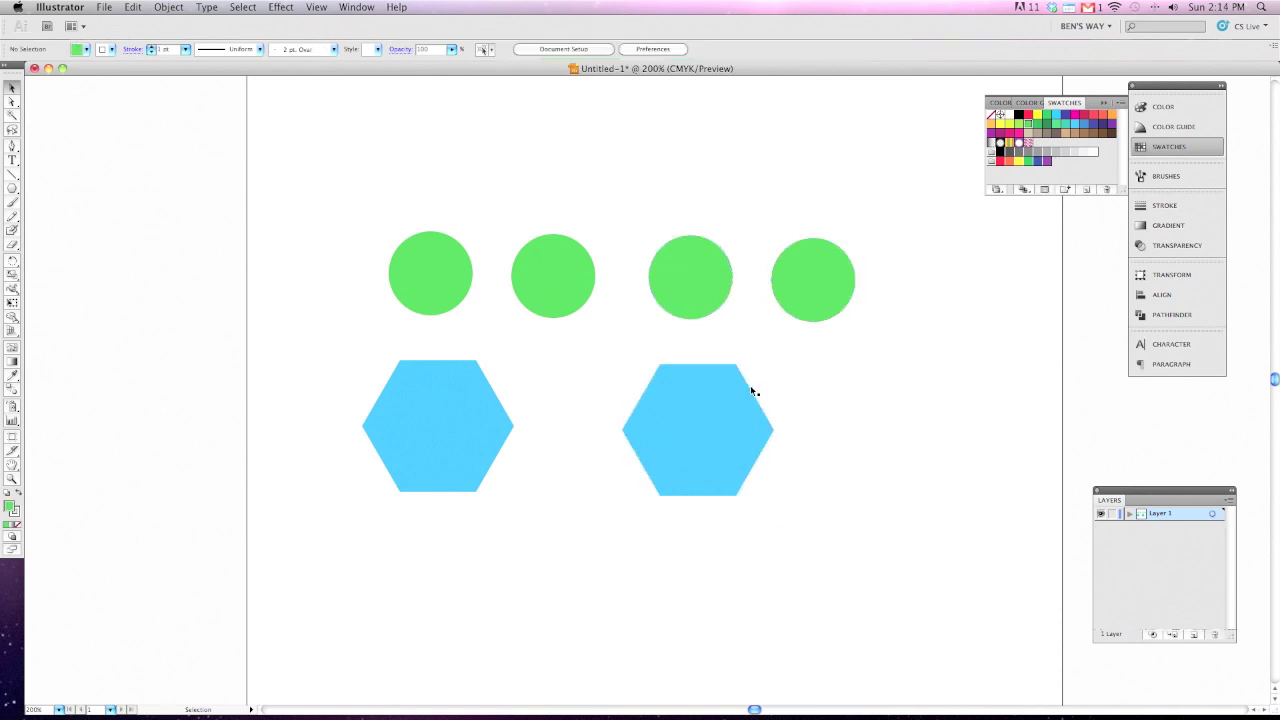